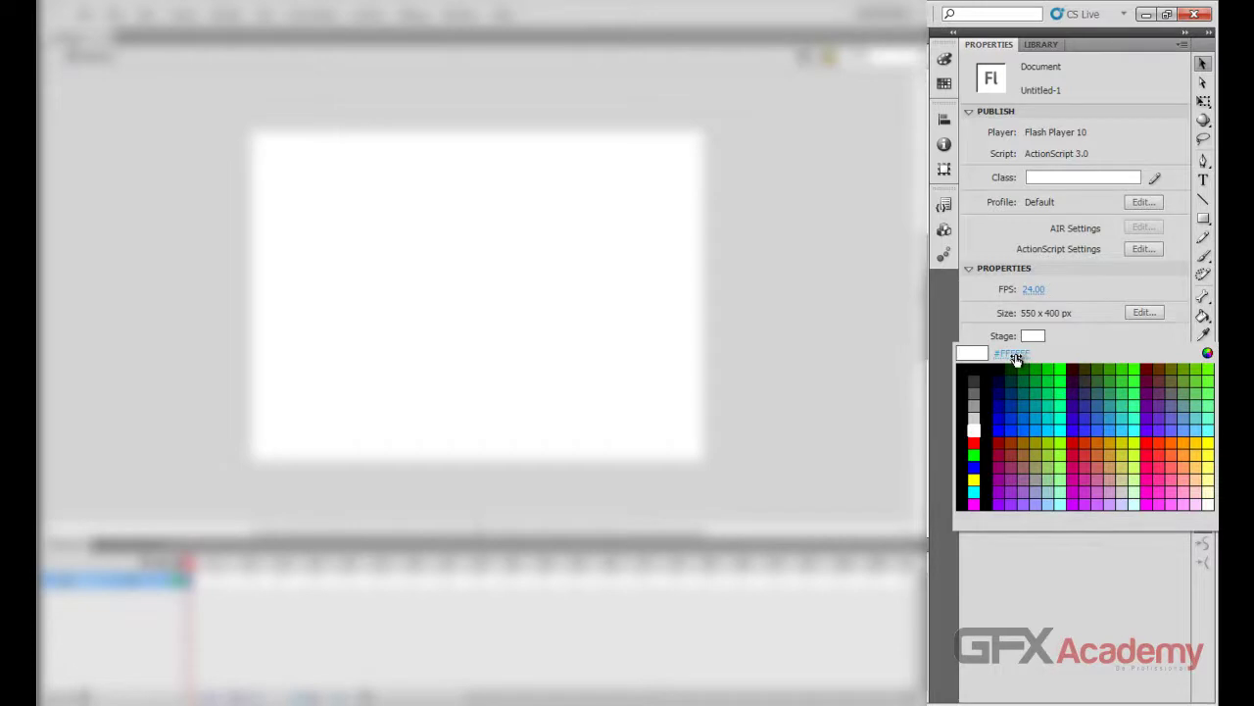
Mix a tan stage color with RGB 204, 168, 85, add it to the custom colors, and cancel the color selection
{"action": "left_click", "coordinate": [1208, 353]}
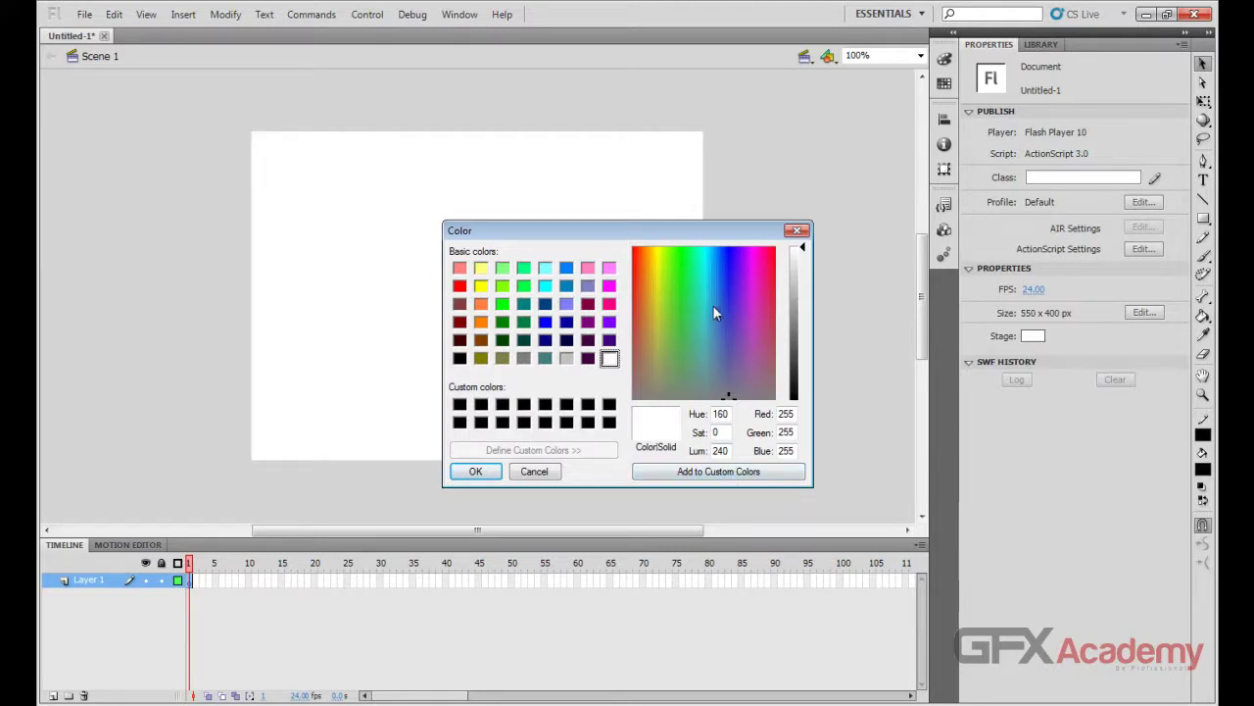
{"action": "left_click_drag", "start_coordinate": [685, 305], "coordinate": [665, 310]}
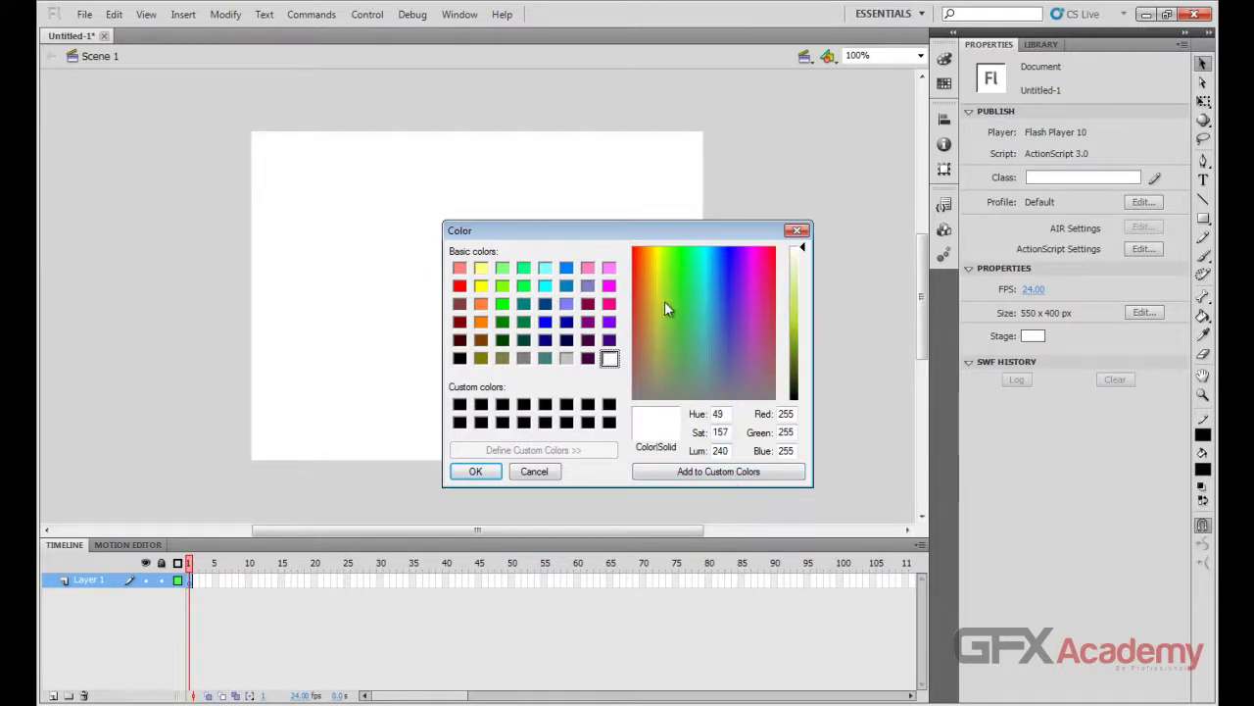
{"action": "left_click_drag", "start_coordinate": [801, 294], "coordinate": [801, 313]}
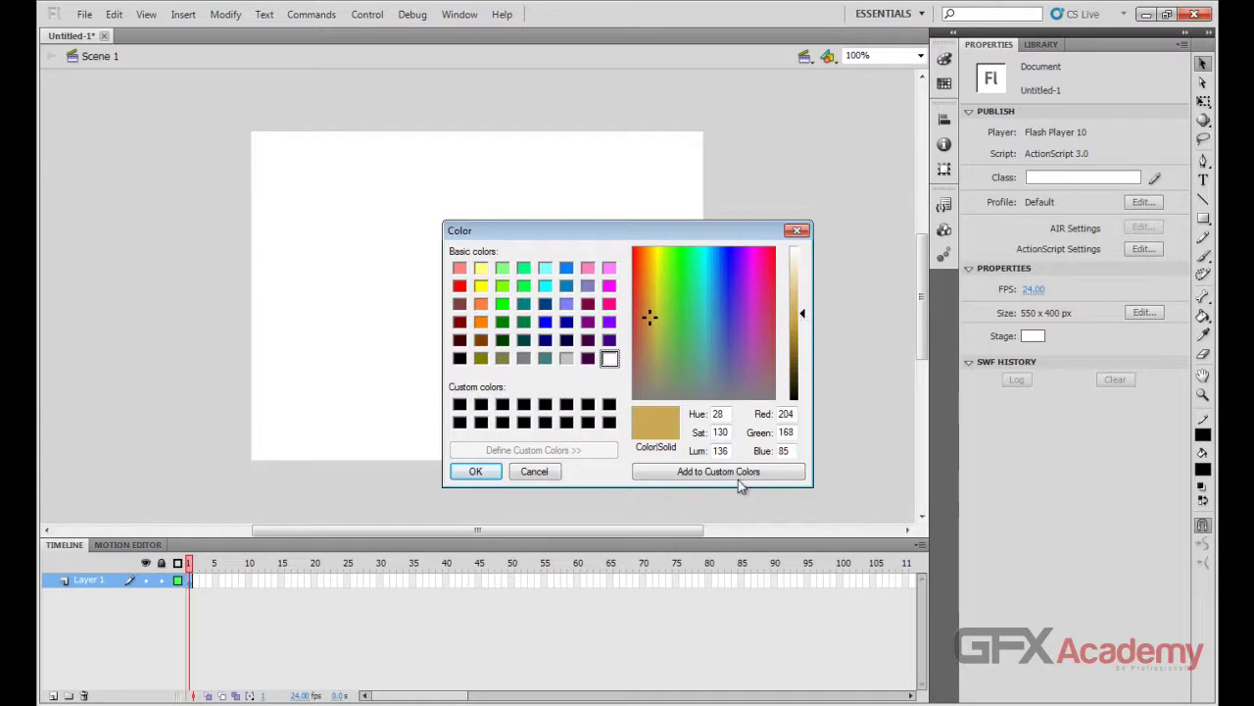
{"action": "left_click", "coordinate": [676, 477]}
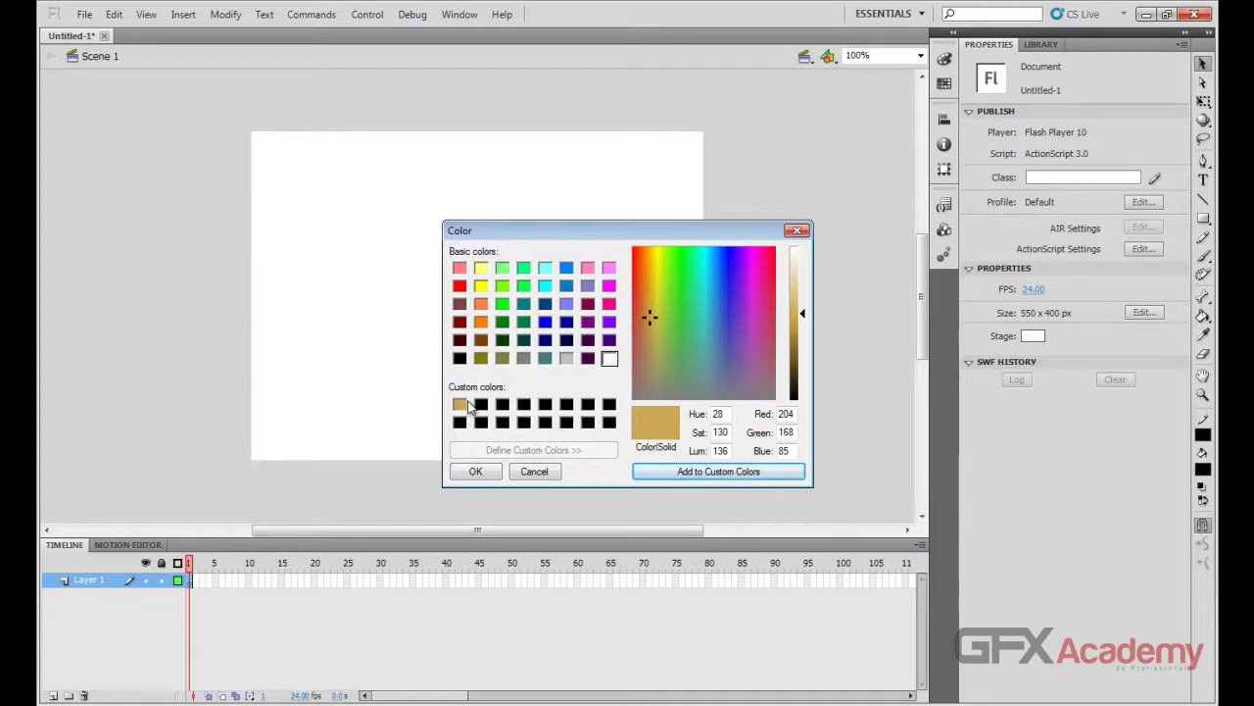
{"action": "left_click", "coordinate": [527, 475]}
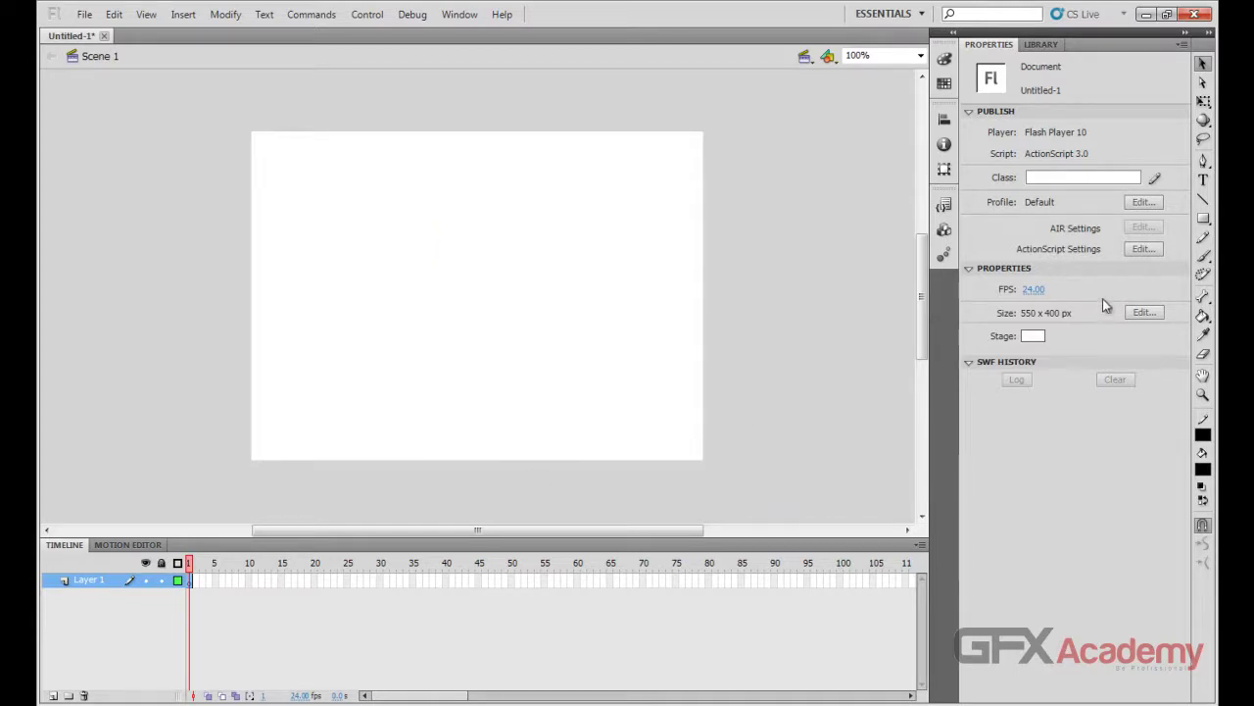
Examine the properties of the Free Transform, 3D Rotation, Rectangle, Pencil, Brush, Deco, Bone and Paint Bucket tools, and return to the Selection tool
{"action": "left_click", "coordinate": [1204, 102]}
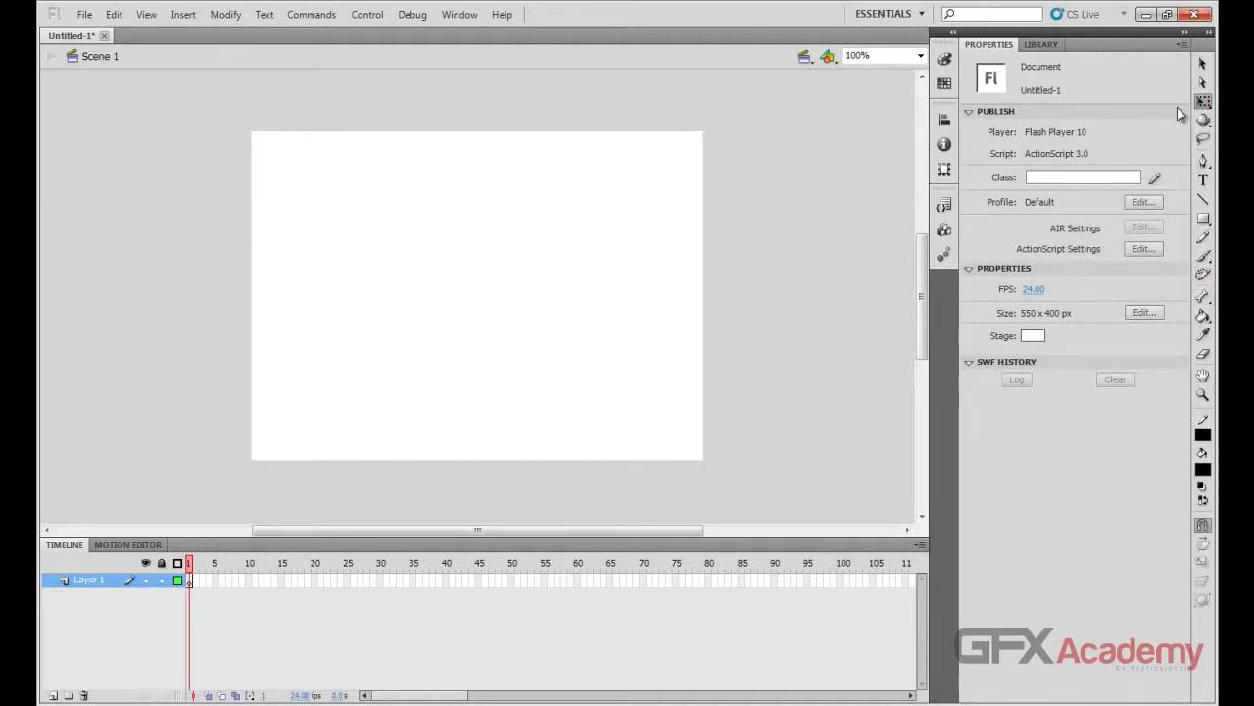
{"action": "left_click", "coordinate": [1203, 119]}
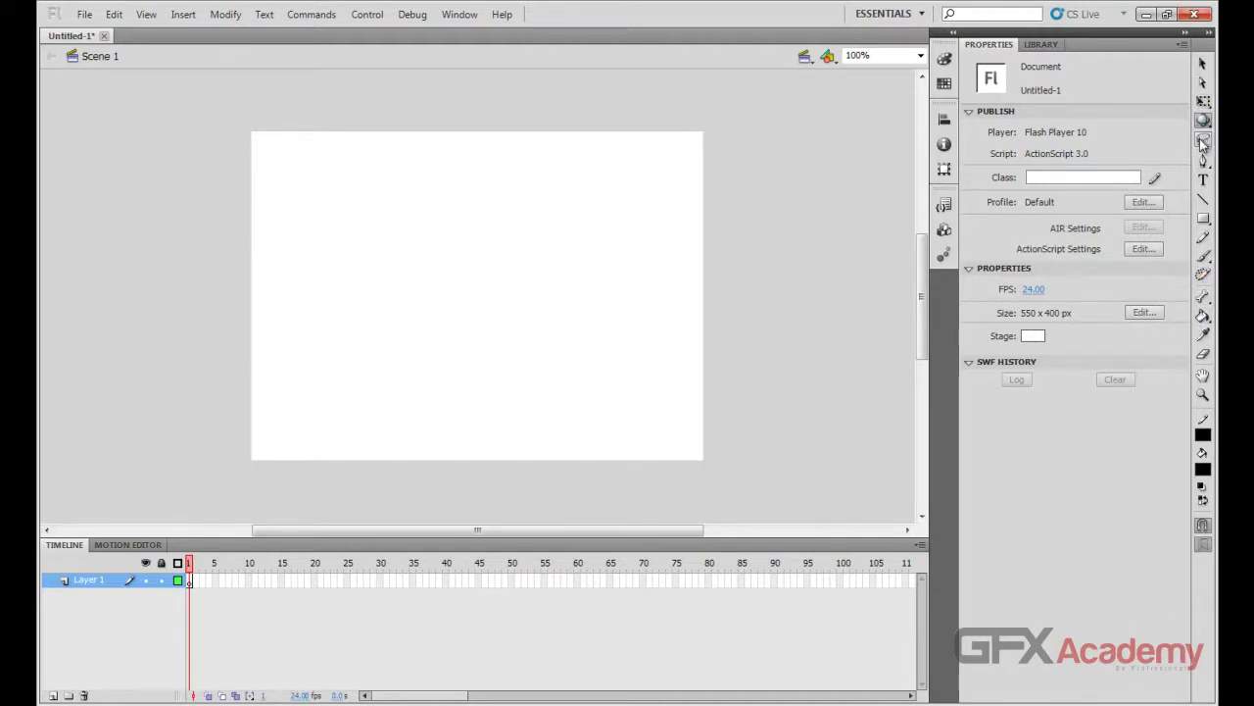
{"action": "left_click", "coordinate": [1203, 219]}
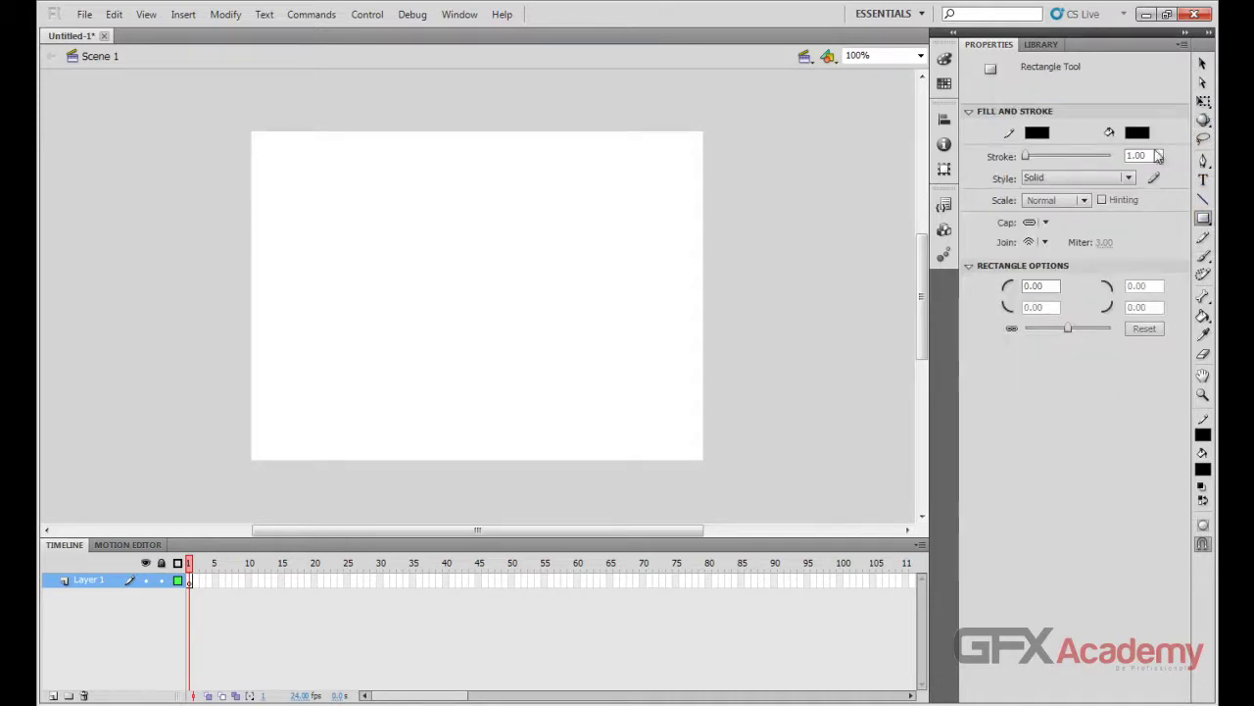
{"action": "left_click", "coordinate": [1204, 238]}
{"action": "left_click", "coordinate": [1204, 258]}
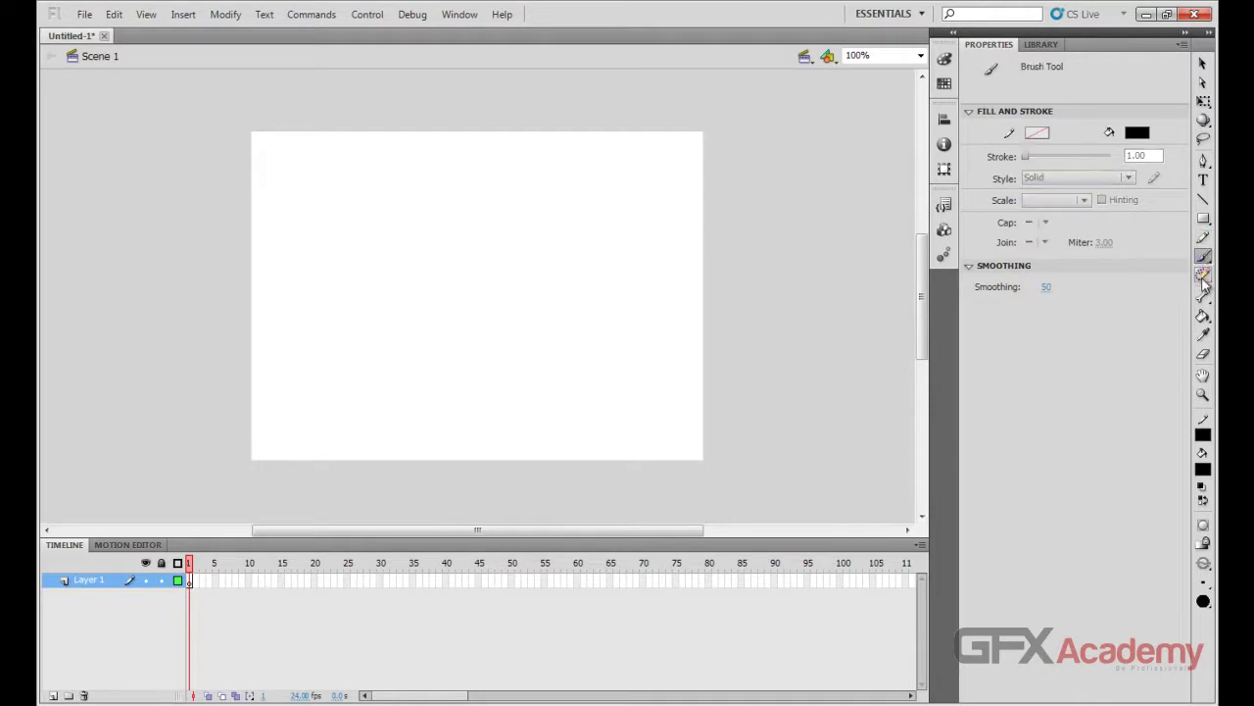
{"action": "left_click", "coordinate": [1203, 274]}
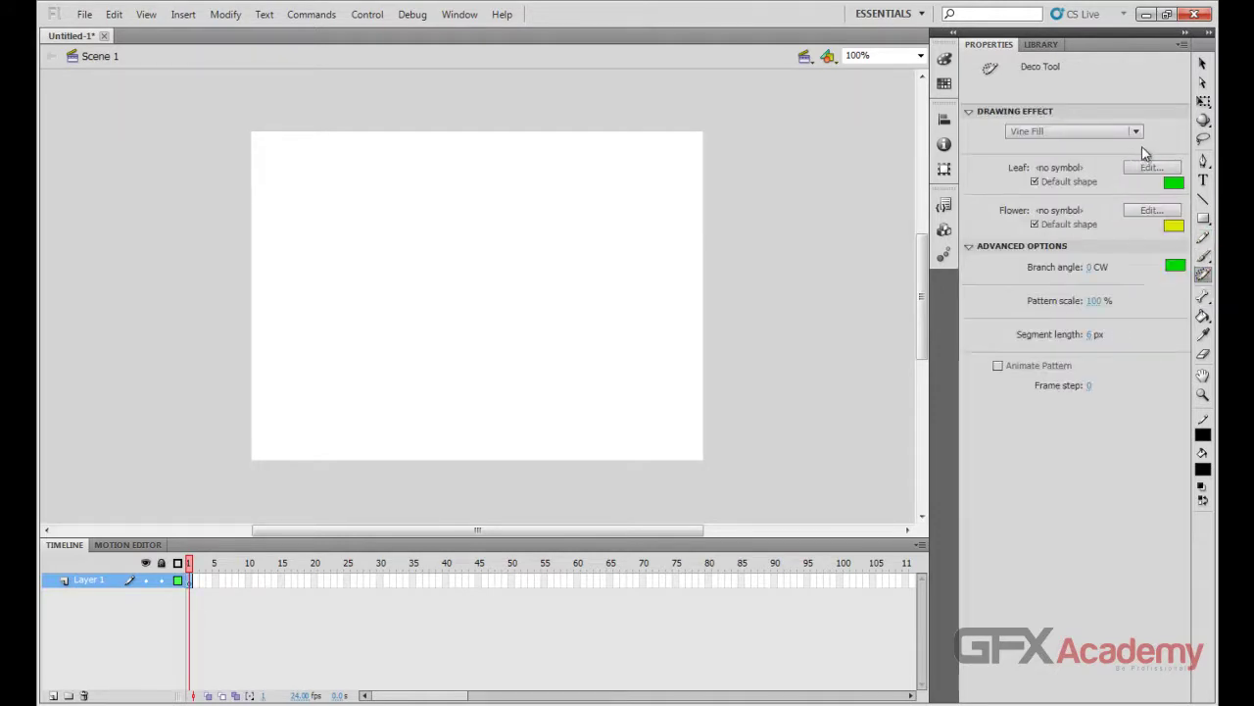
{"action": "left_click", "coordinate": [1204, 296]}
{"action": "left_click", "coordinate": [1203, 316]}
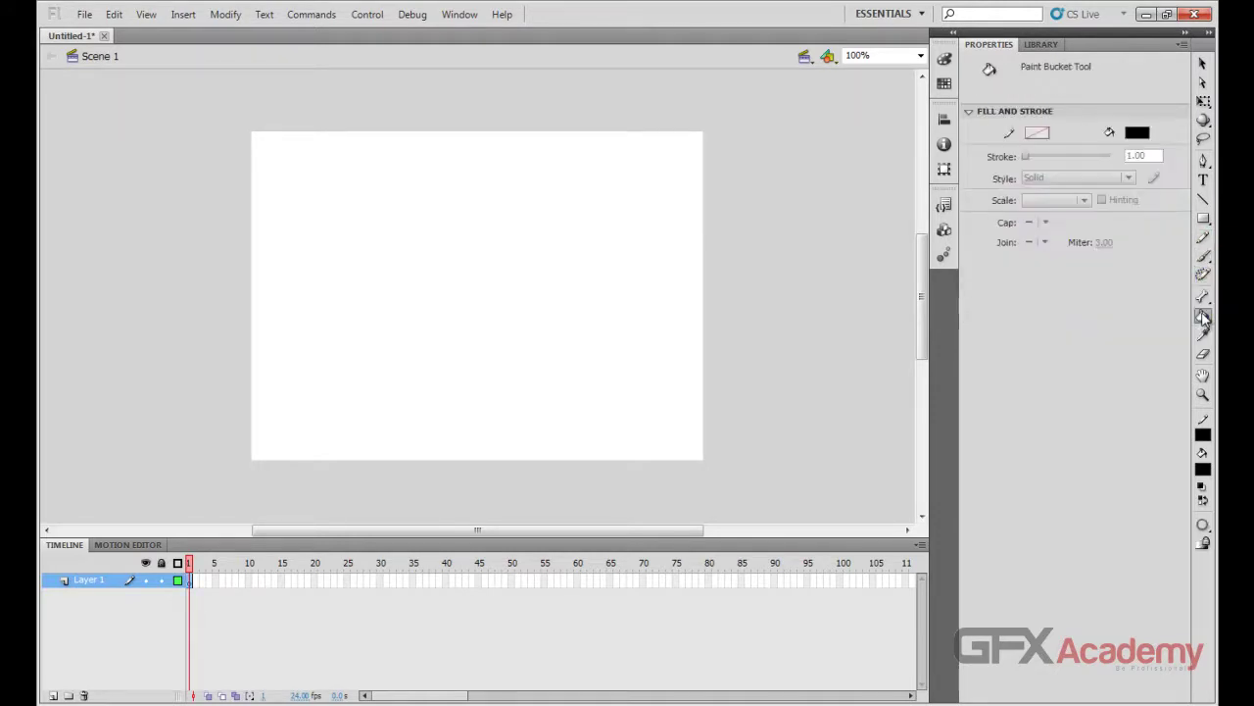
{"action": "left_click", "coordinate": [1204, 296]}
{"action": "left_click", "coordinate": [1203, 315]}
{"action": "left_click", "coordinate": [1205, 296]}
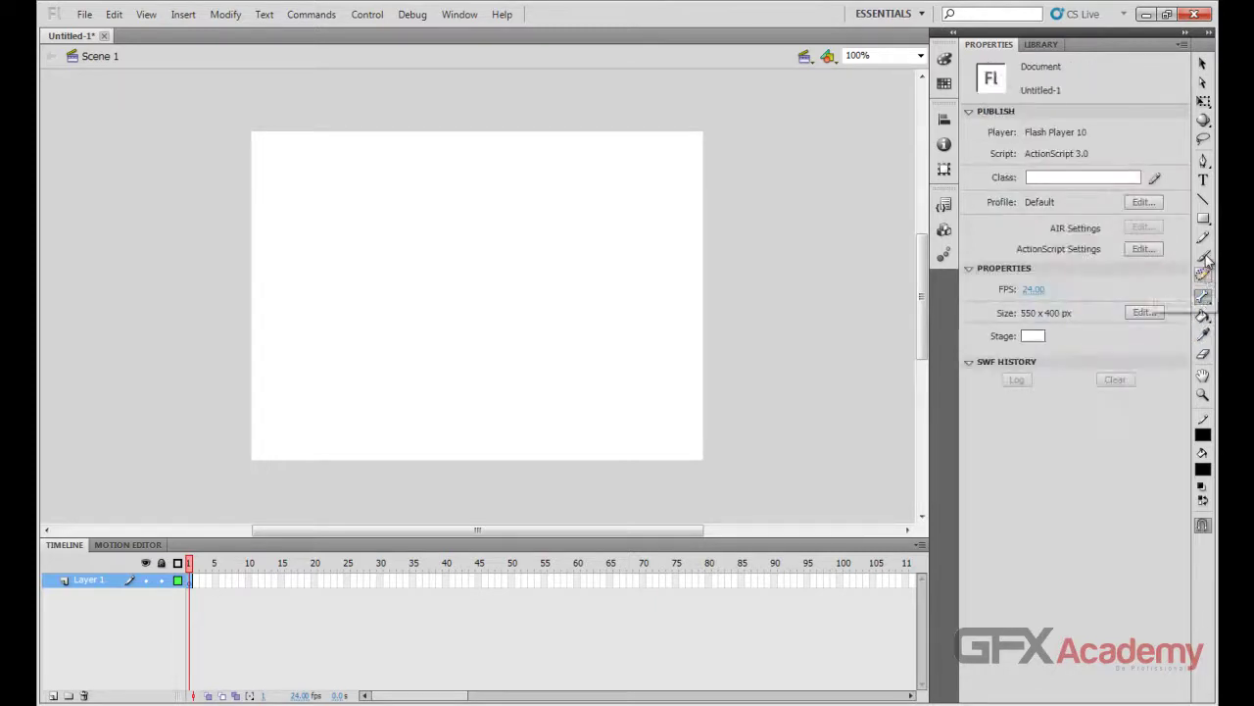
{"action": "left_click", "coordinate": [1207, 64]}
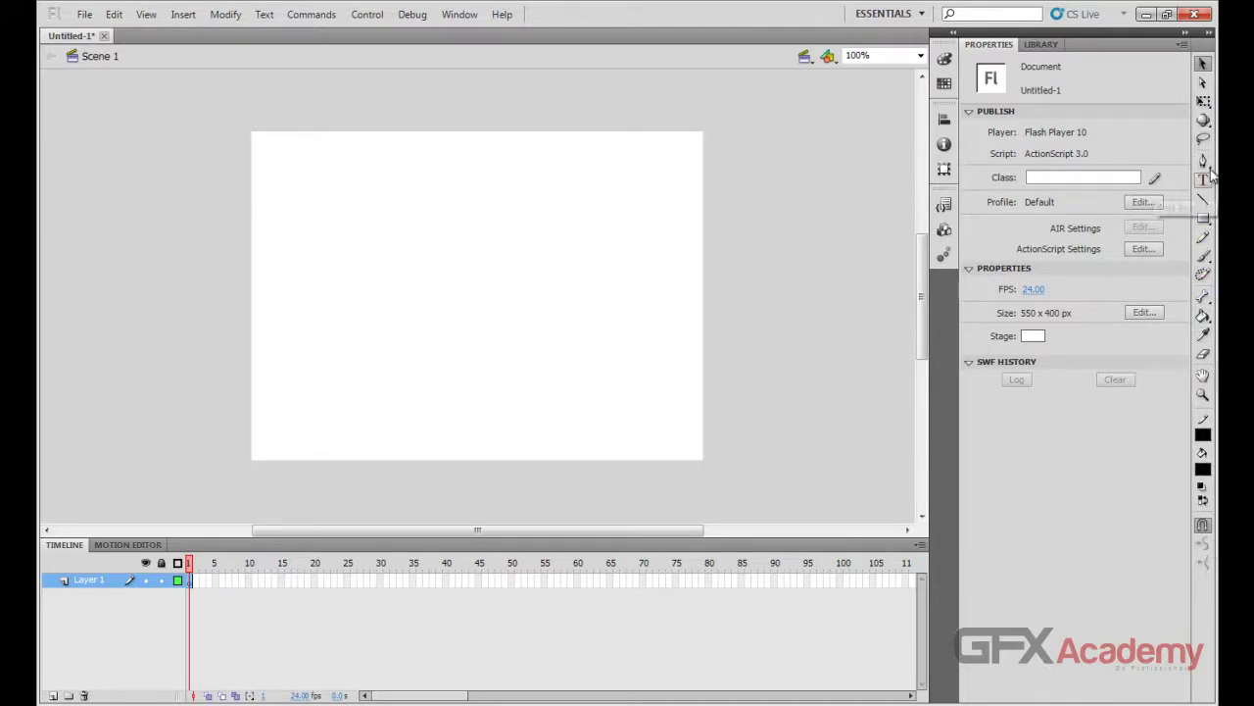
Compare the fill, stroke and drawing options of the Rectangle, Pencil, Brush and Deco tools, and reactivate the Selection tool
{"action": "left_click", "coordinate": [1205, 219]}
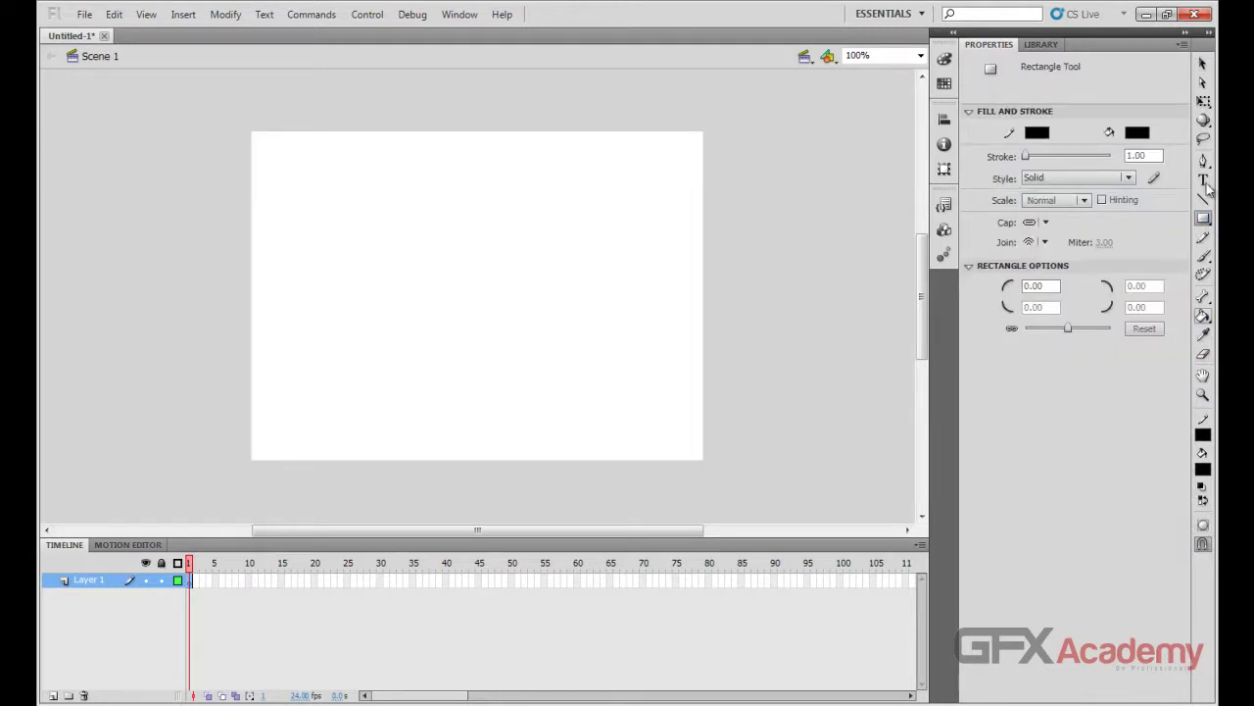
{"action": "left_click", "coordinate": [1204, 239]}
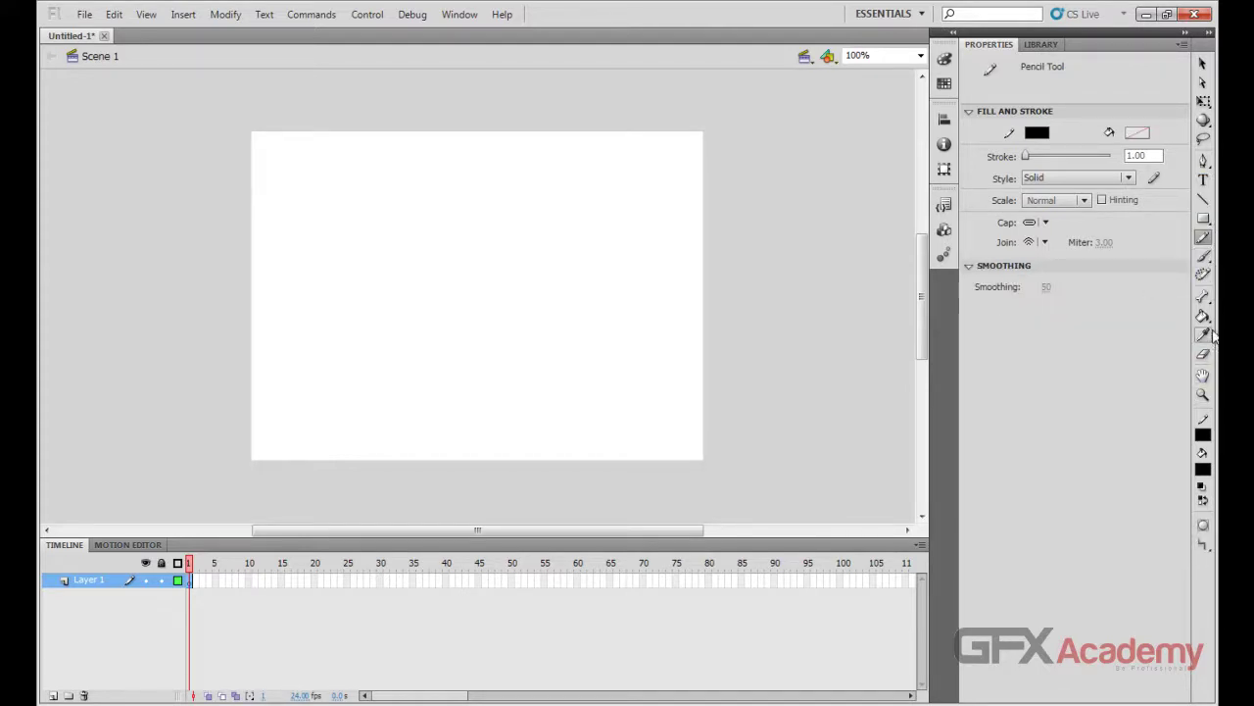
{"action": "left_click", "coordinate": [1204, 257]}
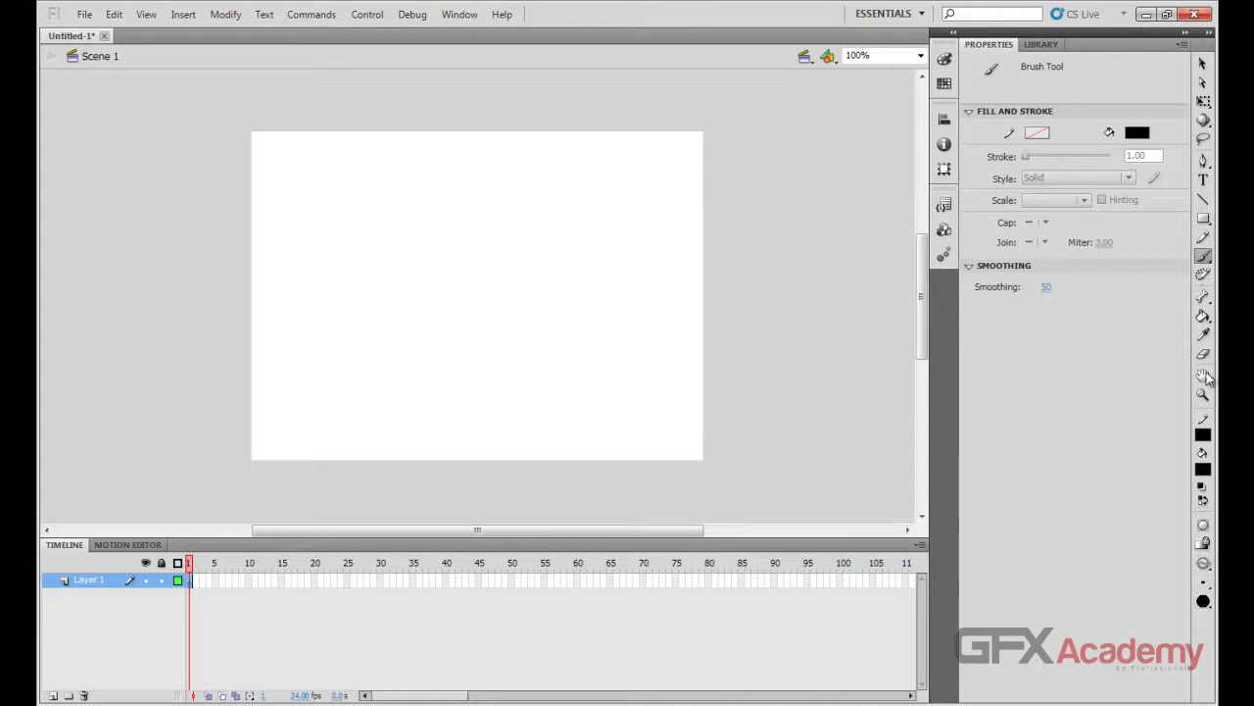
{"action": "left_click", "coordinate": [1204, 276]}
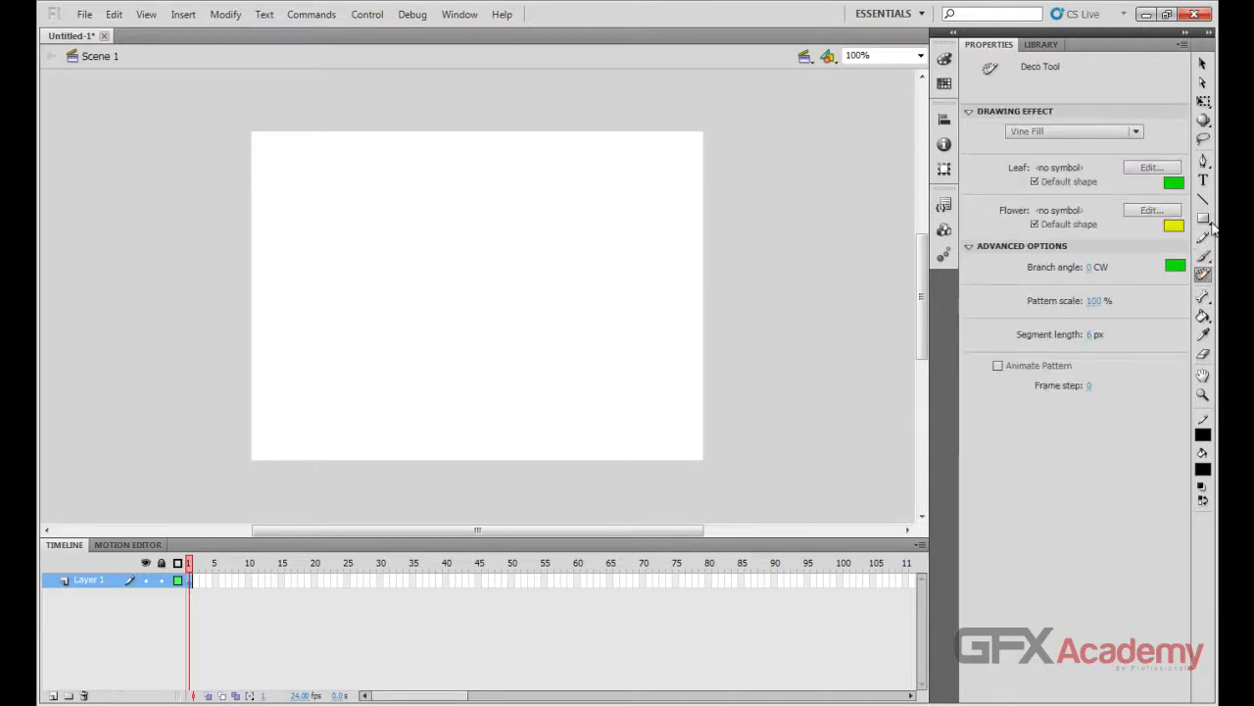
{"action": "left_click", "coordinate": [1203, 64]}
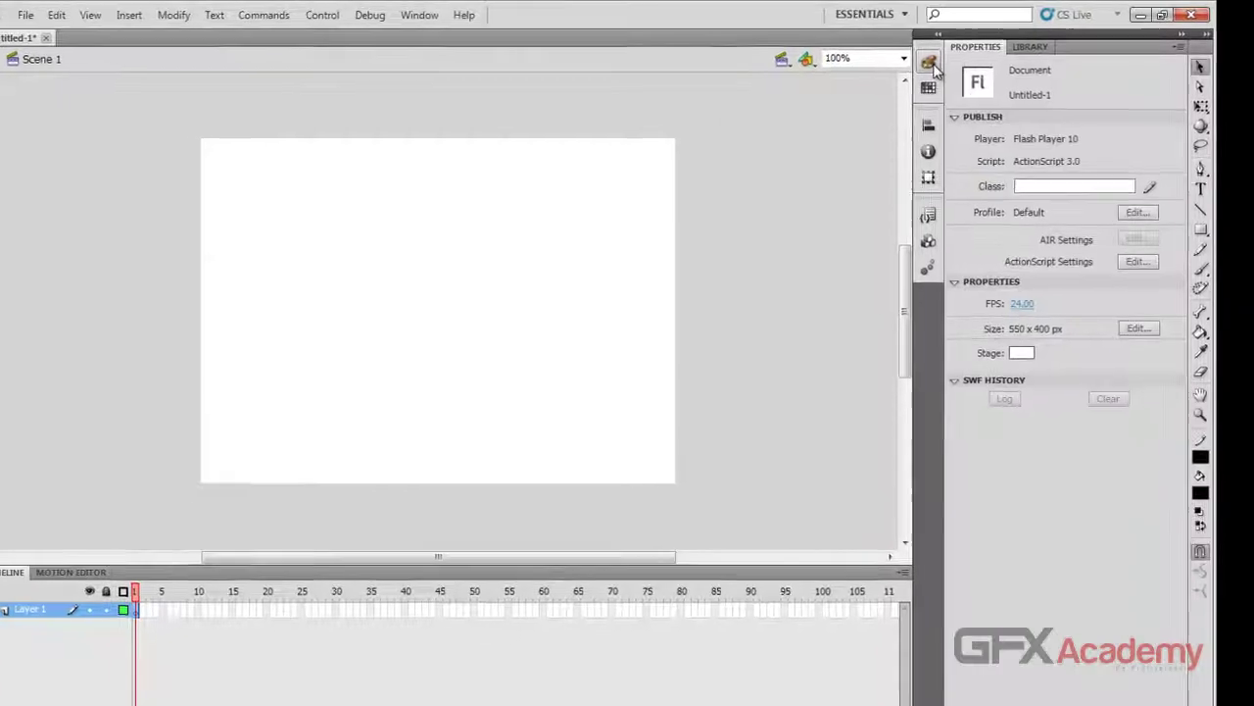
Survey the collapsed panels for color, swatches, alignment, info, transform, code snippets, components and motion presets
{"action": "left_click", "coordinate": [944, 60]}
{"action": "left_click", "coordinate": [903, 97]}
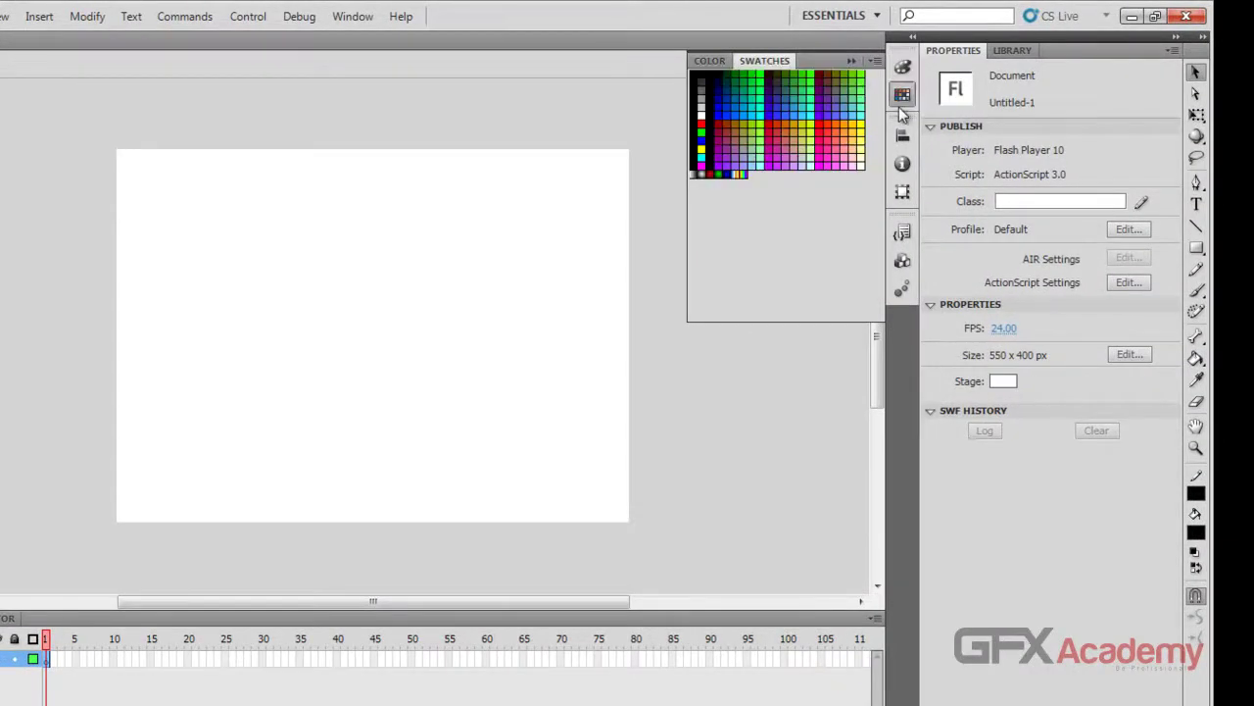
{"action": "left_click", "coordinate": [903, 135]}
{"action": "left_click", "coordinate": [902, 162]}
{"action": "left_click", "coordinate": [903, 192]}
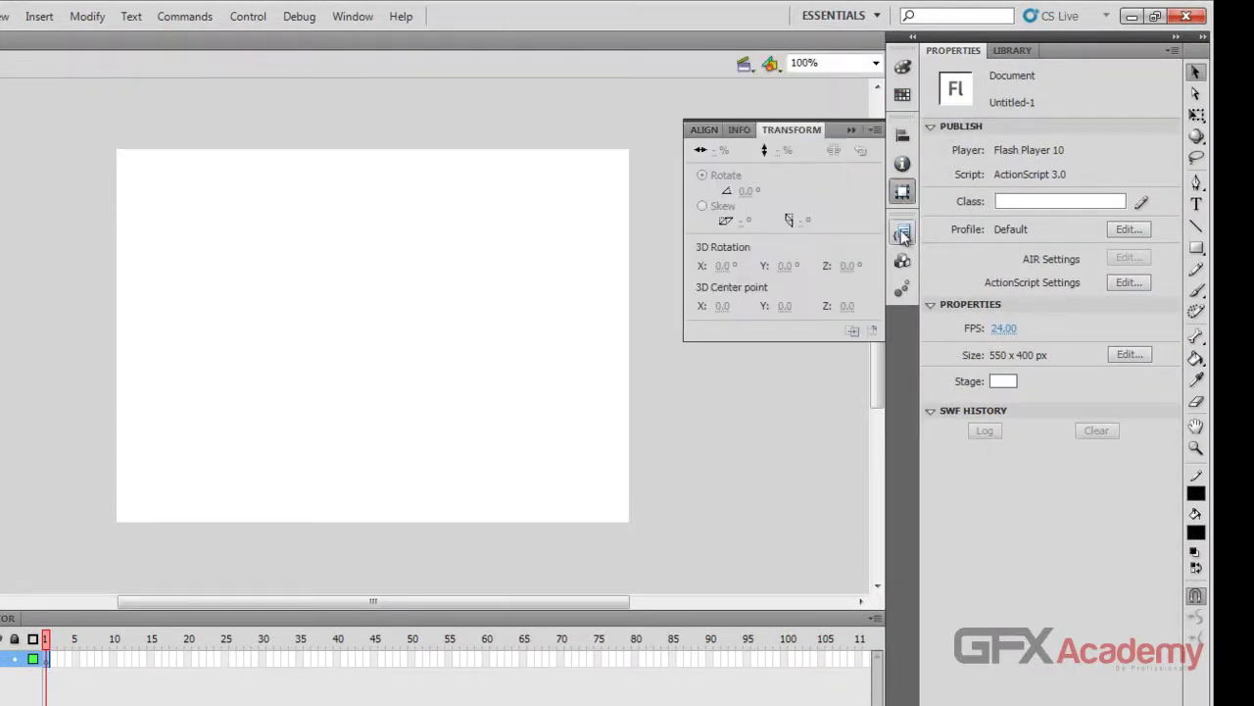
{"action": "left_click", "coordinate": [903, 233]}
{"action": "left_click", "coordinate": [902, 261]}
{"action": "left_click", "coordinate": [903, 288]}
{"action": "left_click", "coordinate": [911, 232]}
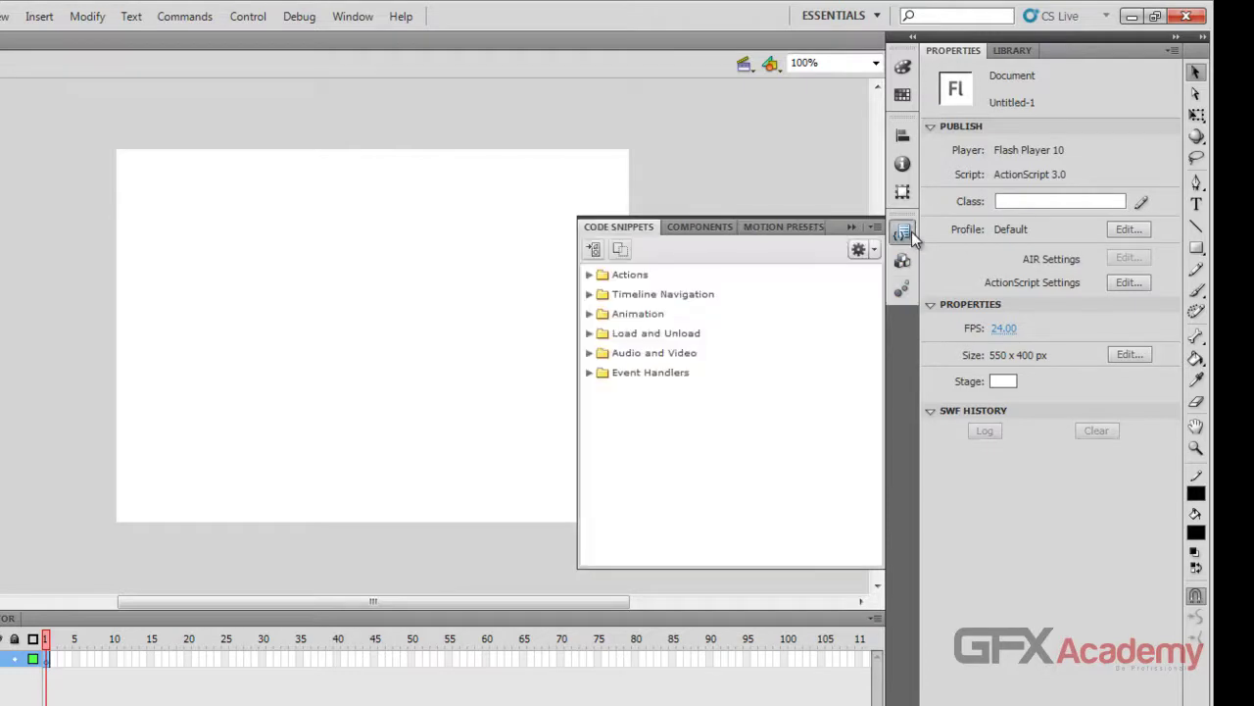
{"action": "left_click", "coordinate": [910, 233]}
{"action": "left_click", "coordinate": [903, 192]}
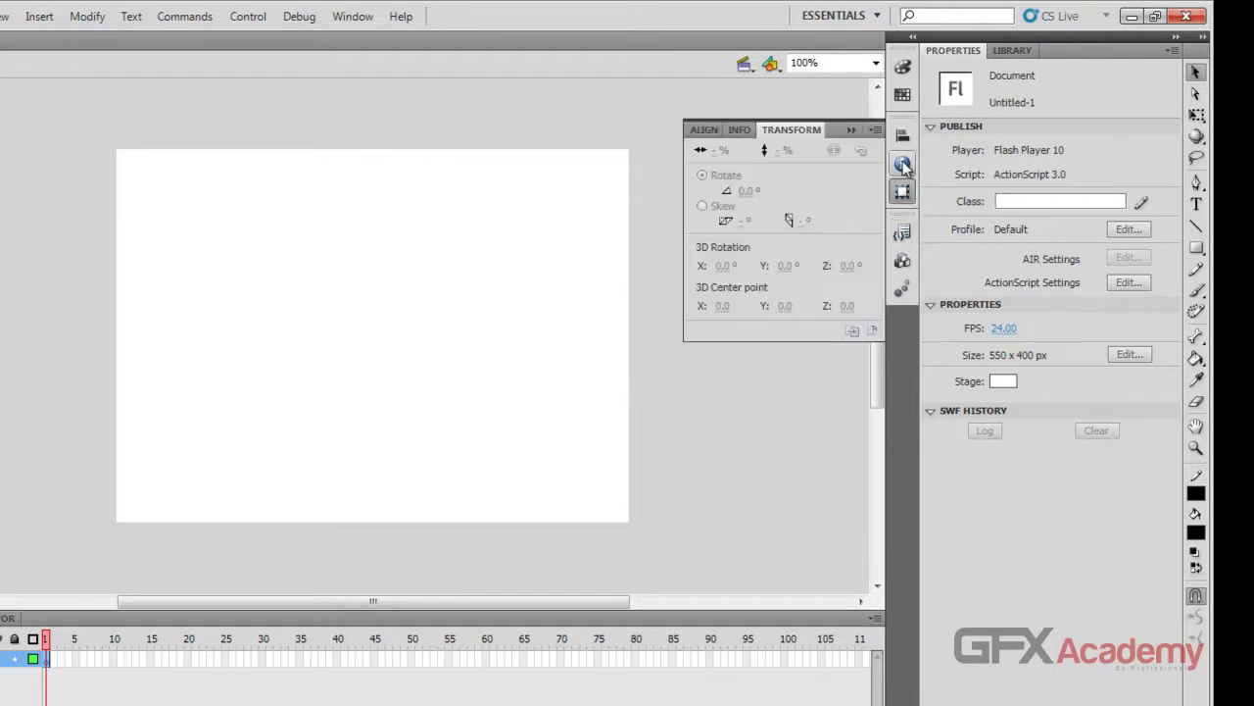
{"action": "left_click", "coordinate": [903, 163]}
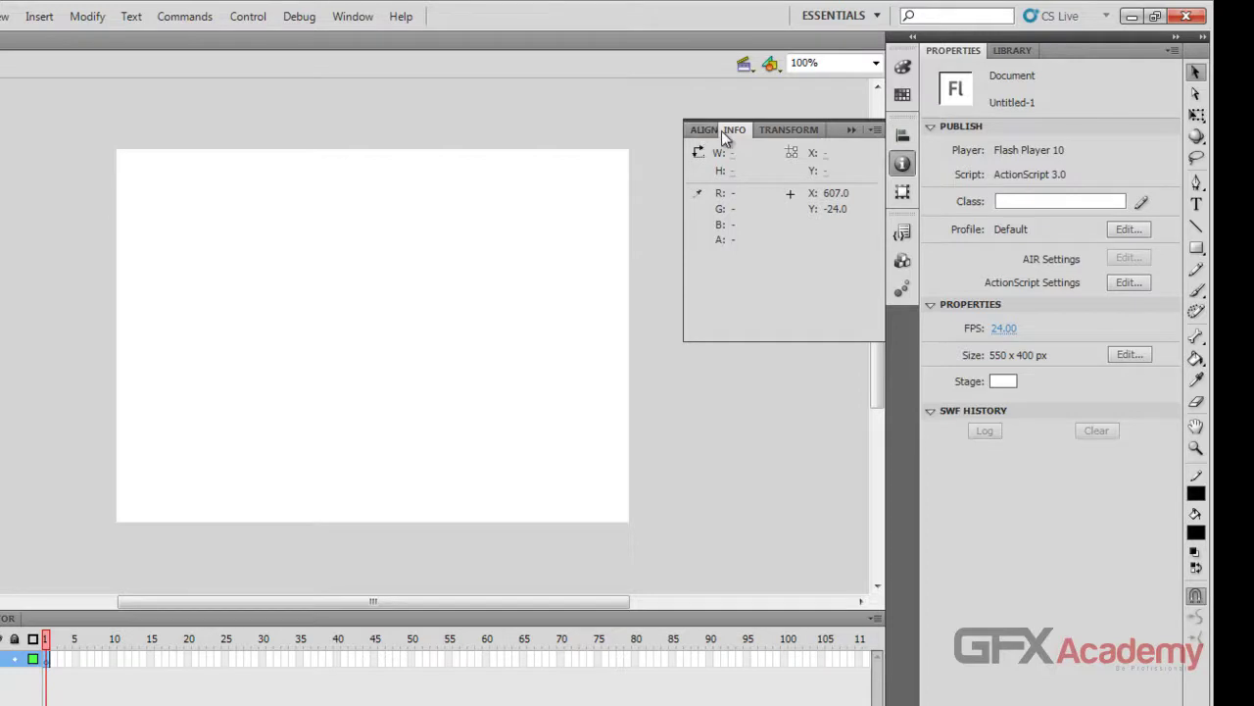
Examine the solid color mixing controls and the predefined color swatches
{"action": "left_click", "coordinate": [903, 69]}
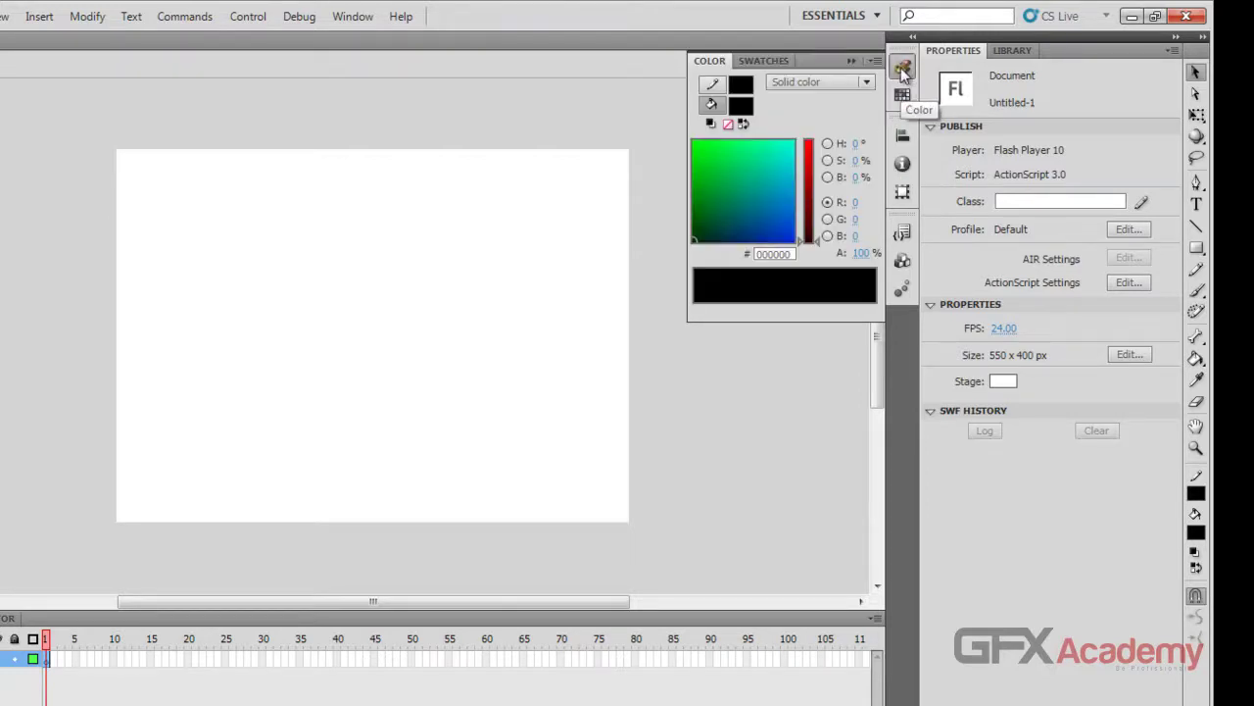
{"action": "left_click", "coordinate": [741, 59]}
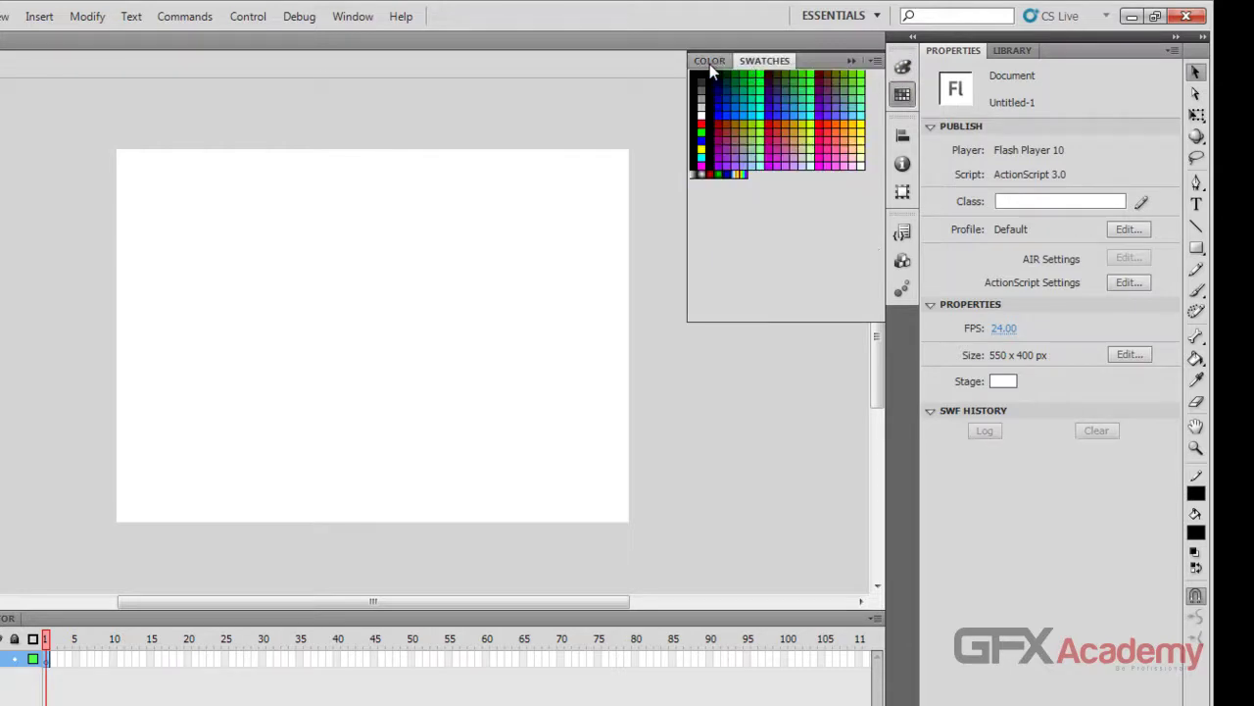
{"action": "left_click", "coordinate": [708, 63]}
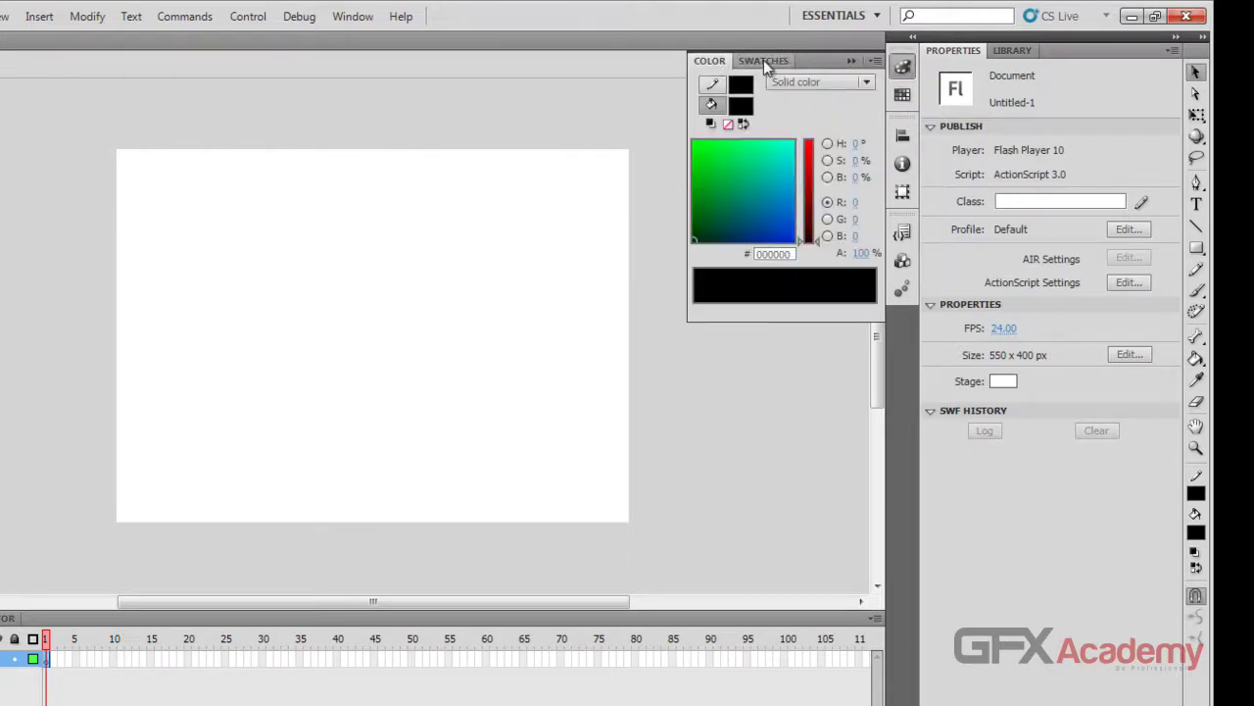
{"action": "left_click", "coordinate": [763, 60]}
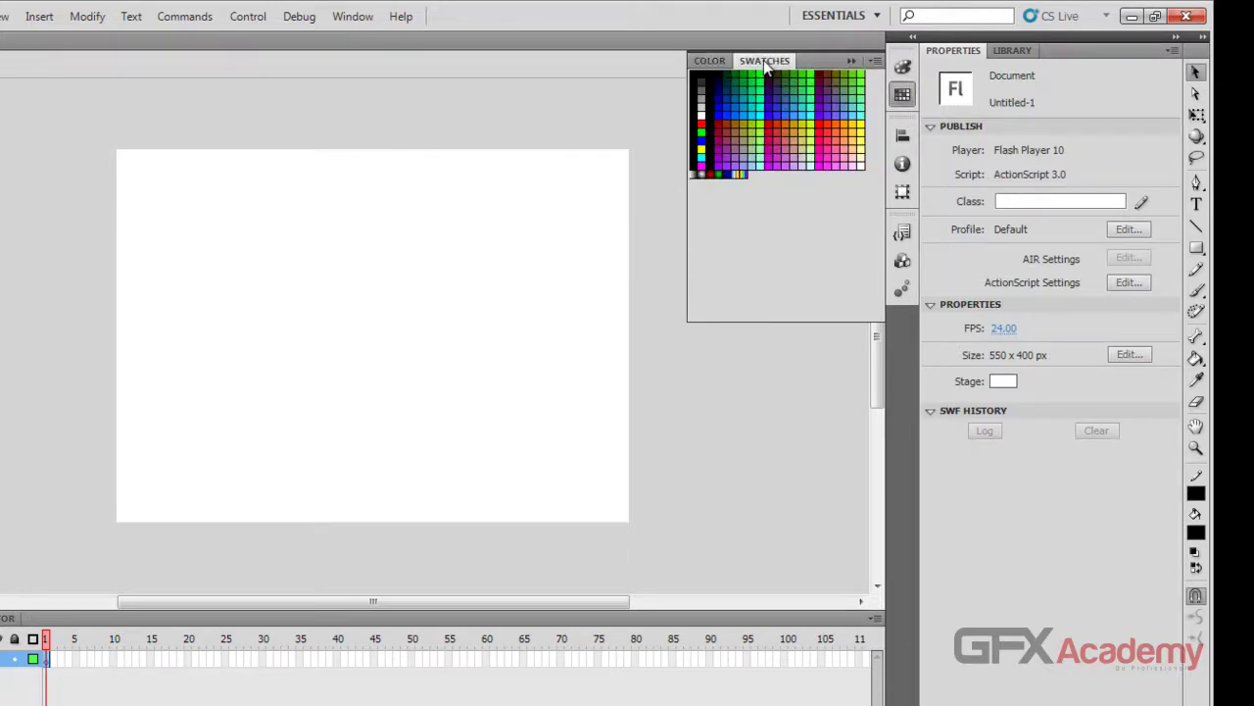
{"action": "left_click", "coordinate": [710, 60]}
{"action": "left_click", "coordinate": [903, 98]}
{"action": "left_click", "coordinate": [903, 67]}
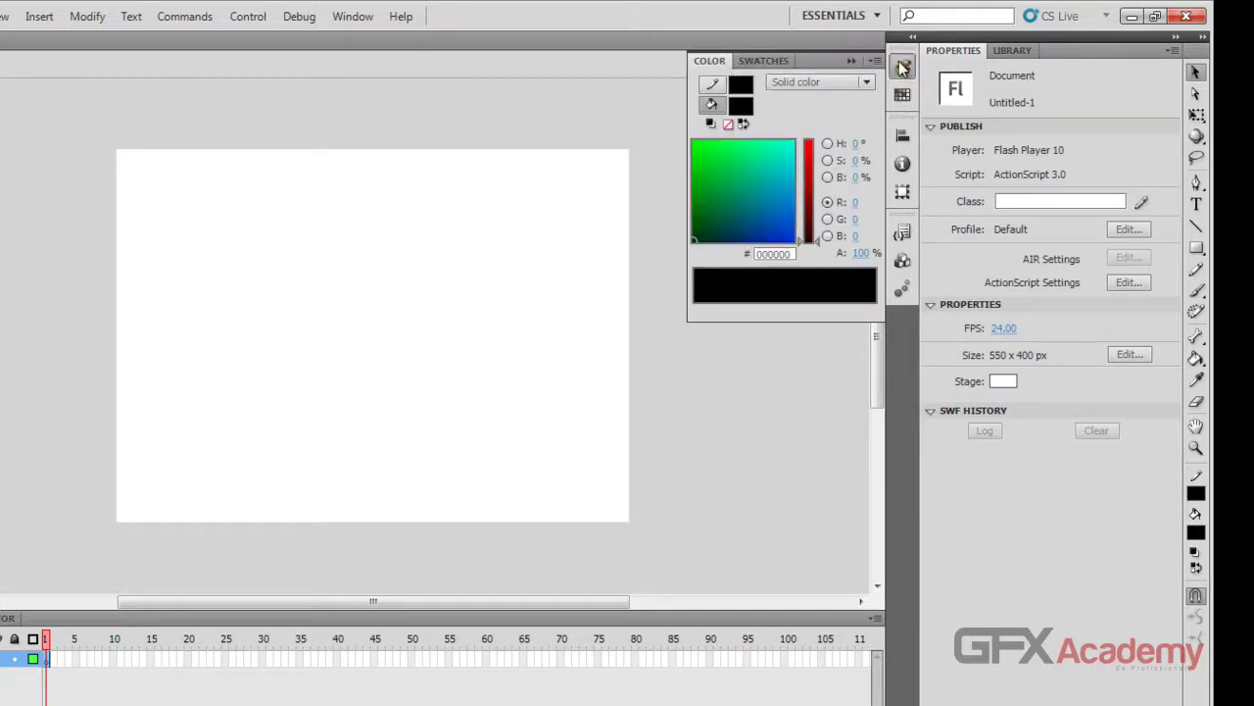
{"action": "left_click", "coordinate": [903, 94]}
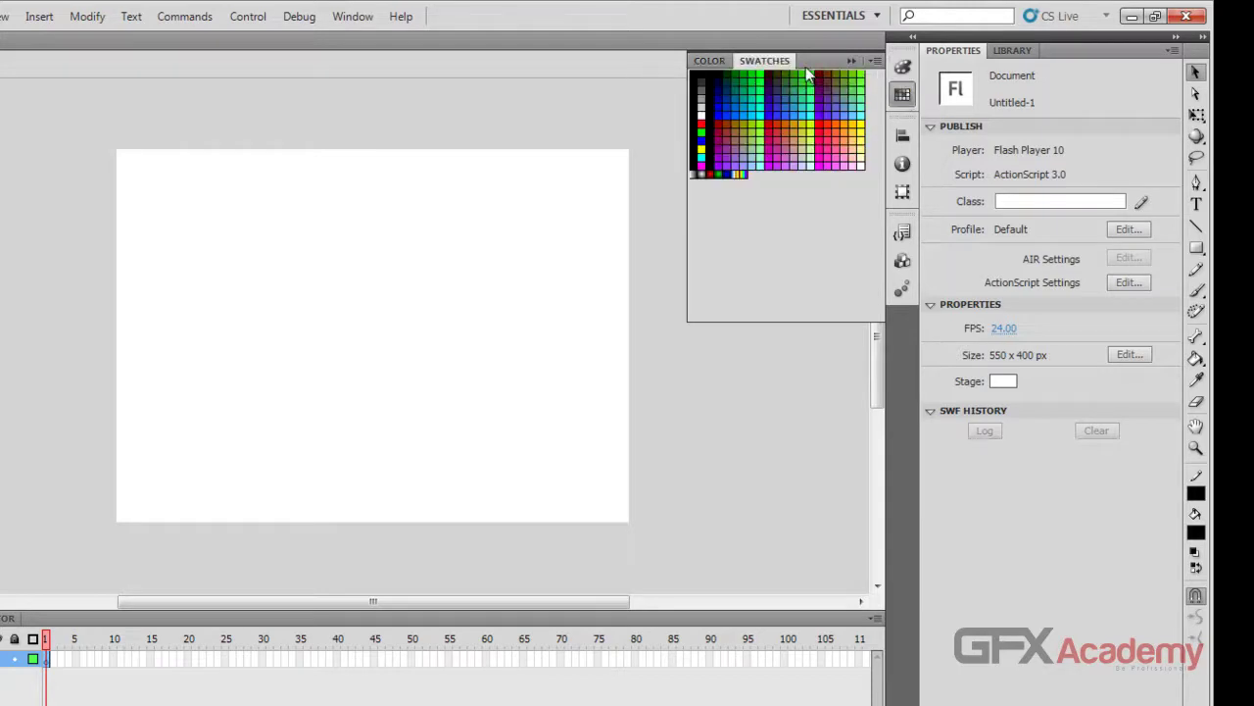
{"action": "left_click", "coordinate": [717, 57]}
{"action": "left_click", "coordinate": [740, 60]}
{"action": "left_click", "coordinate": [710, 61]}
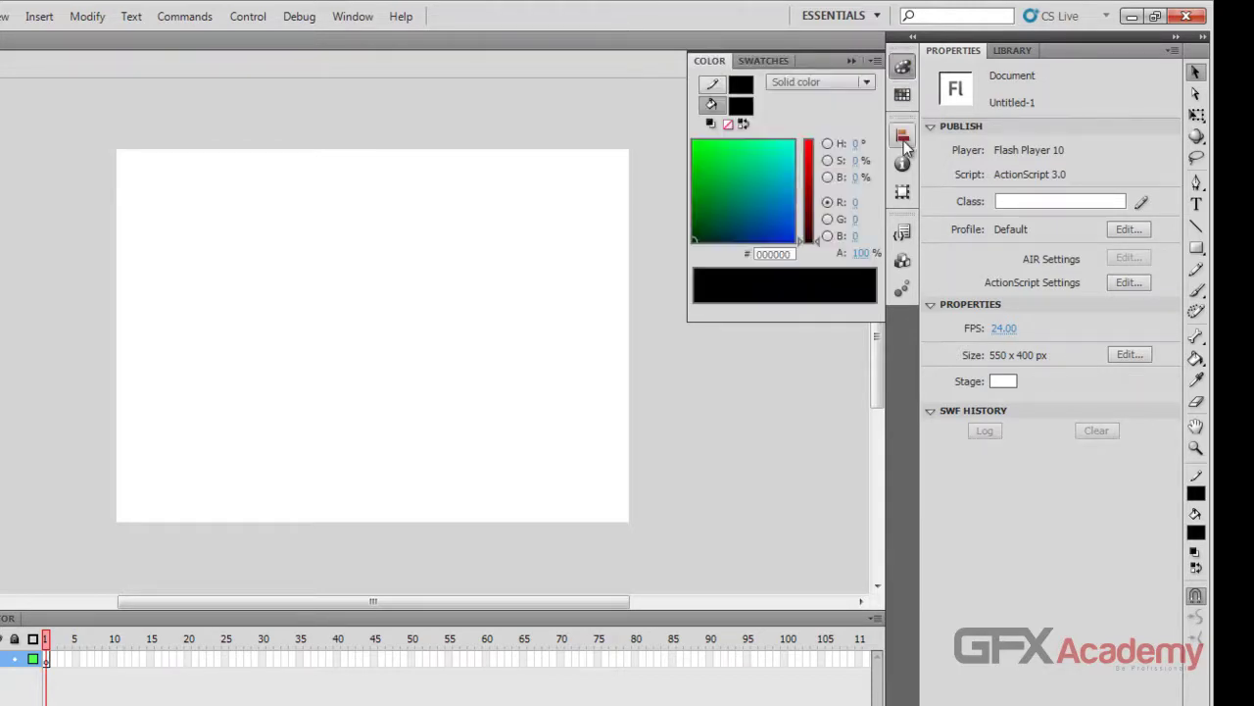
Examine the object alignment options, the size and position info, and the rotation, skew and 3D transform settings
{"action": "left_click", "coordinate": [902, 137]}
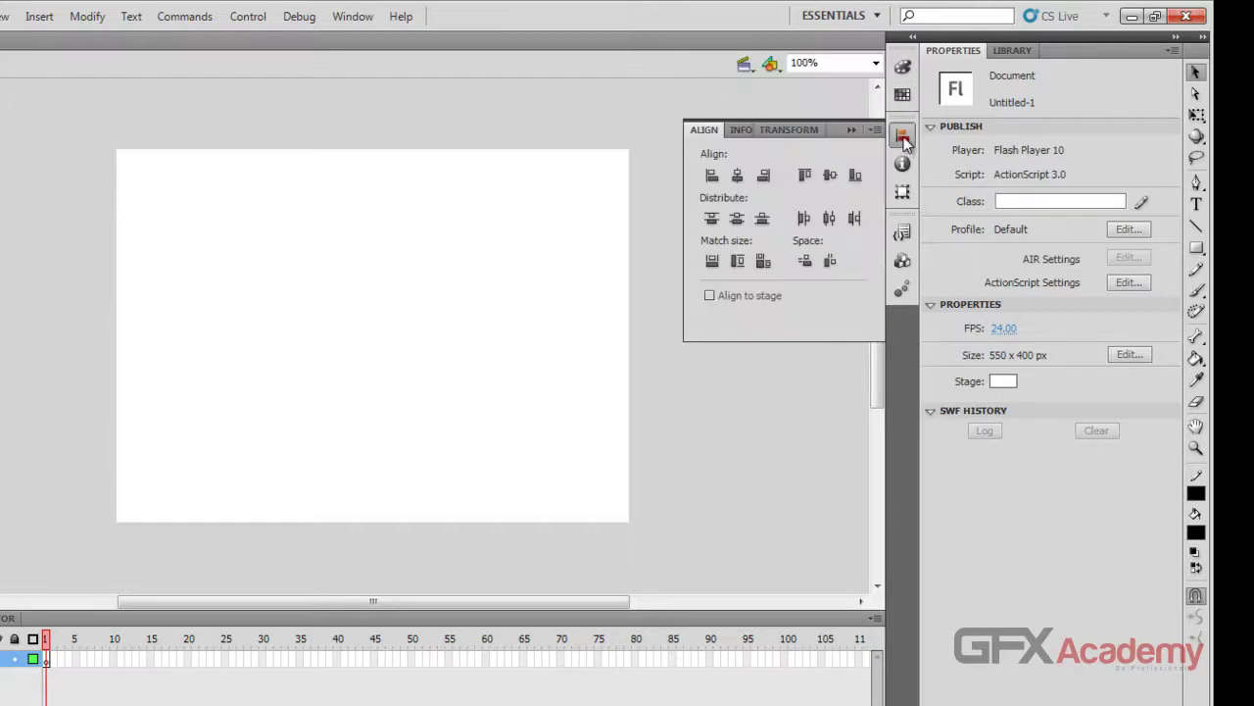
{"action": "left_click", "coordinate": [742, 129]}
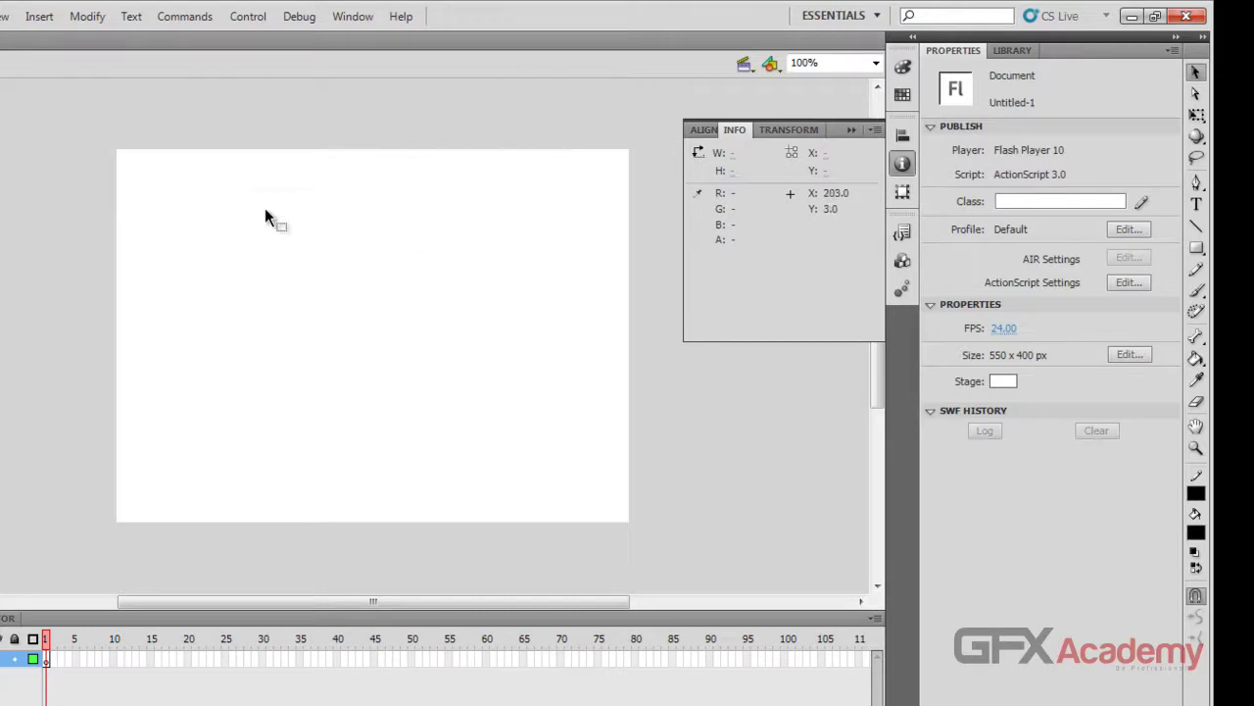
{"action": "left_click", "coordinate": [784, 131]}
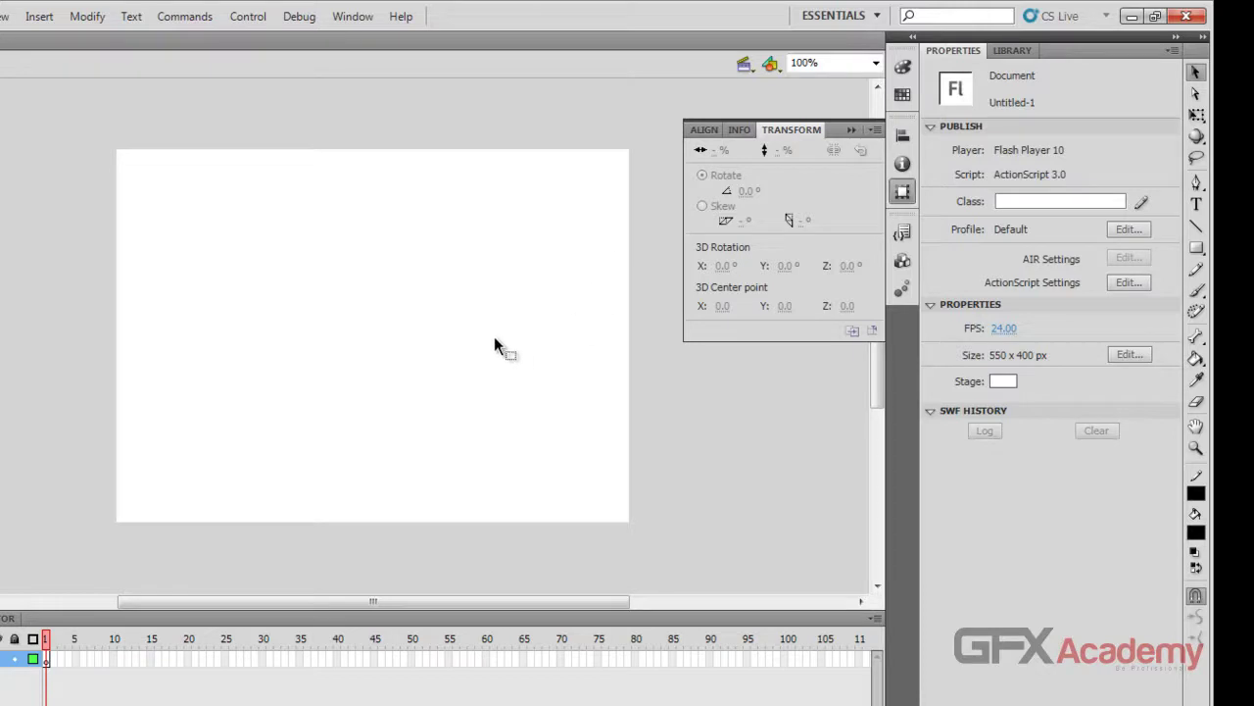
Examine the code snippet categories, the component folders and the motion presets in the docked panels
{"action": "left_click", "coordinate": [903, 234]}
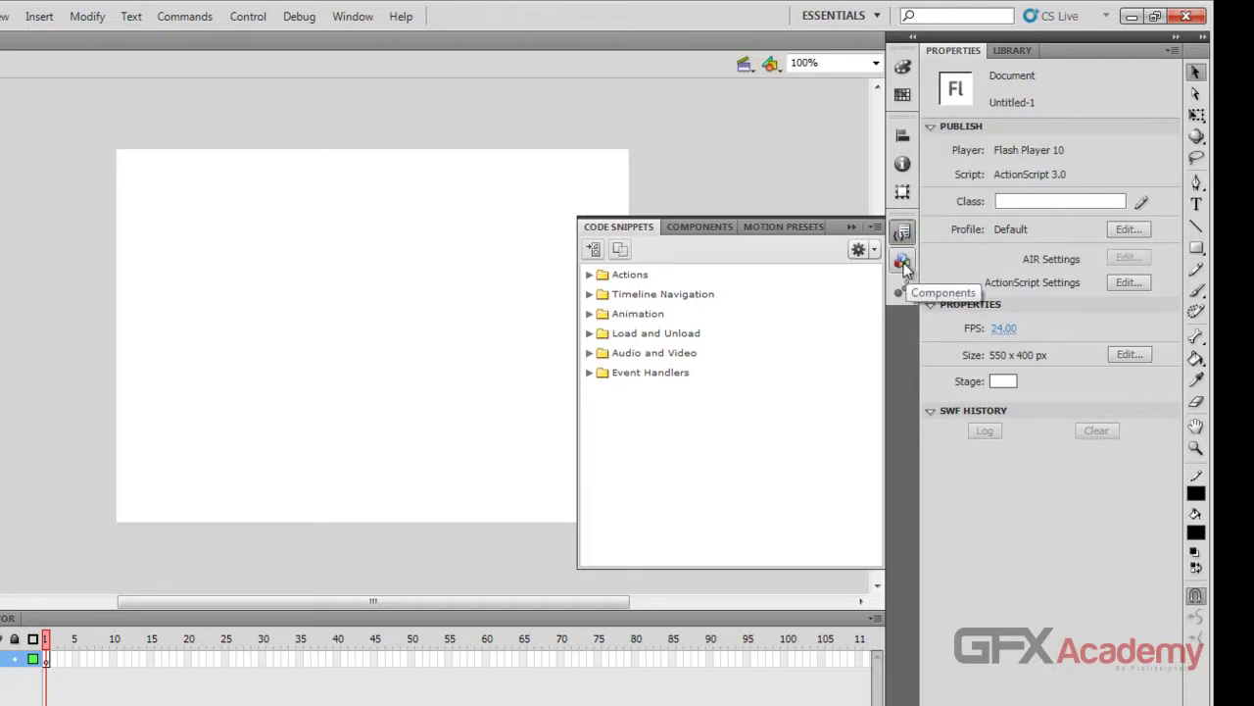
{"action": "left_click", "coordinate": [903, 265]}
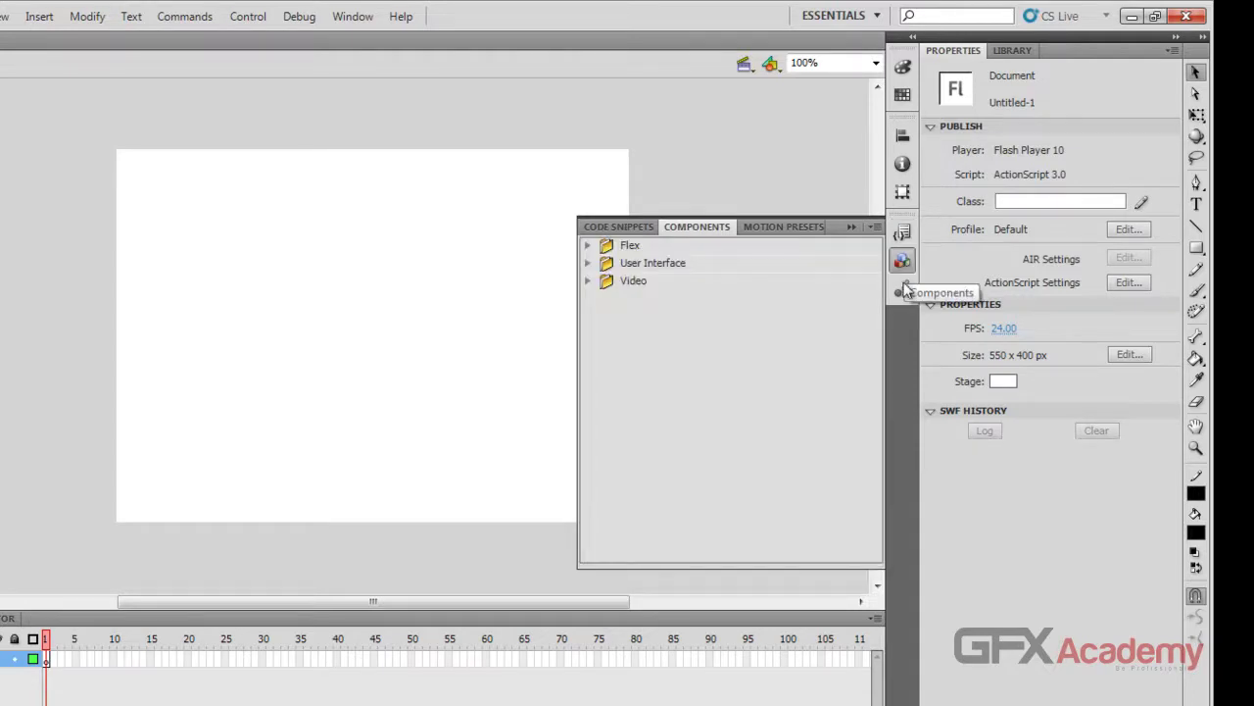
{"action": "left_click", "coordinate": [902, 292]}
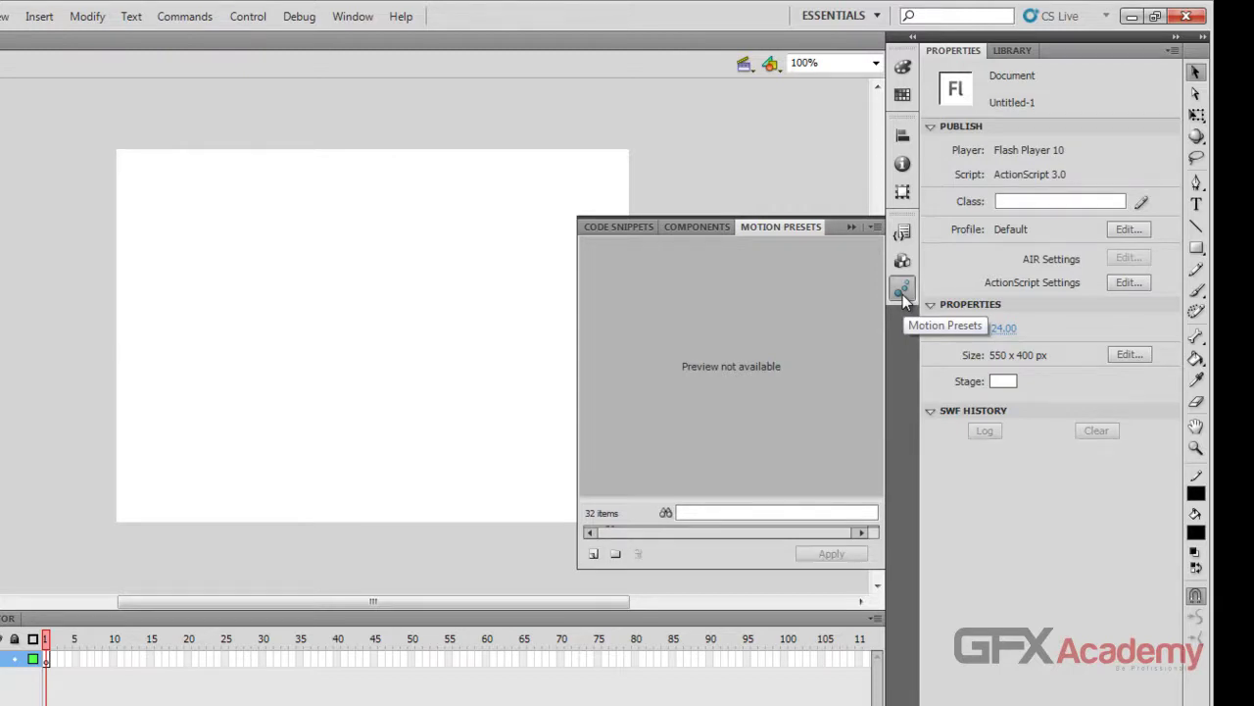
{"action": "left_click", "coordinate": [904, 234]}
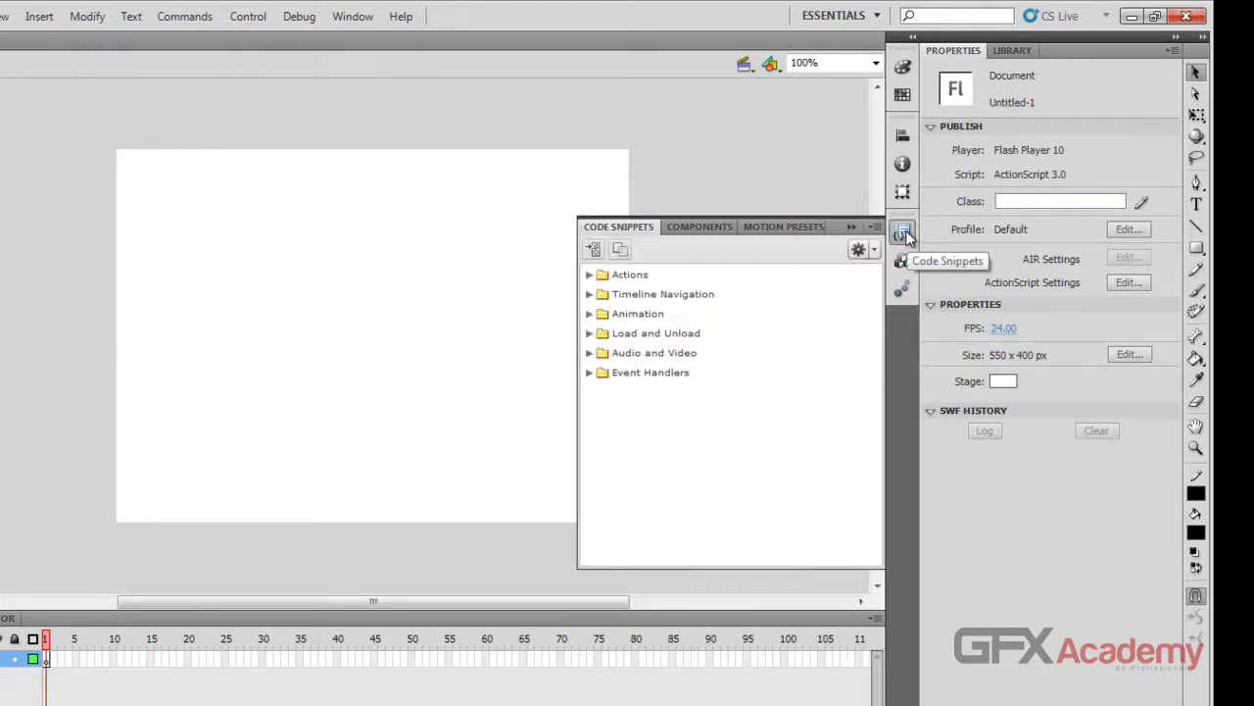
{"action": "left_click", "coordinate": [904, 233]}
{"action": "left_click", "coordinate": [904, 233]}
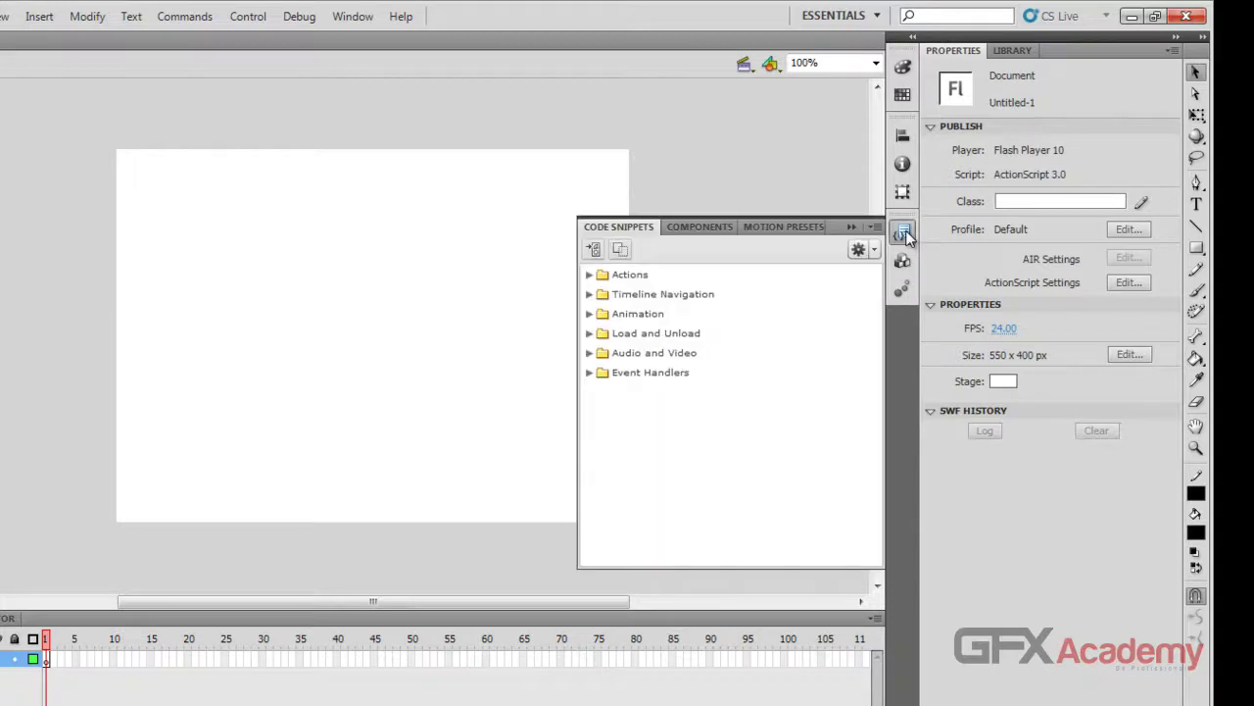
Move the Color and Swatches panel group below the Align, Info and Transform group and back above it
{"action": "left_click", "coordinate": [902, 66]}
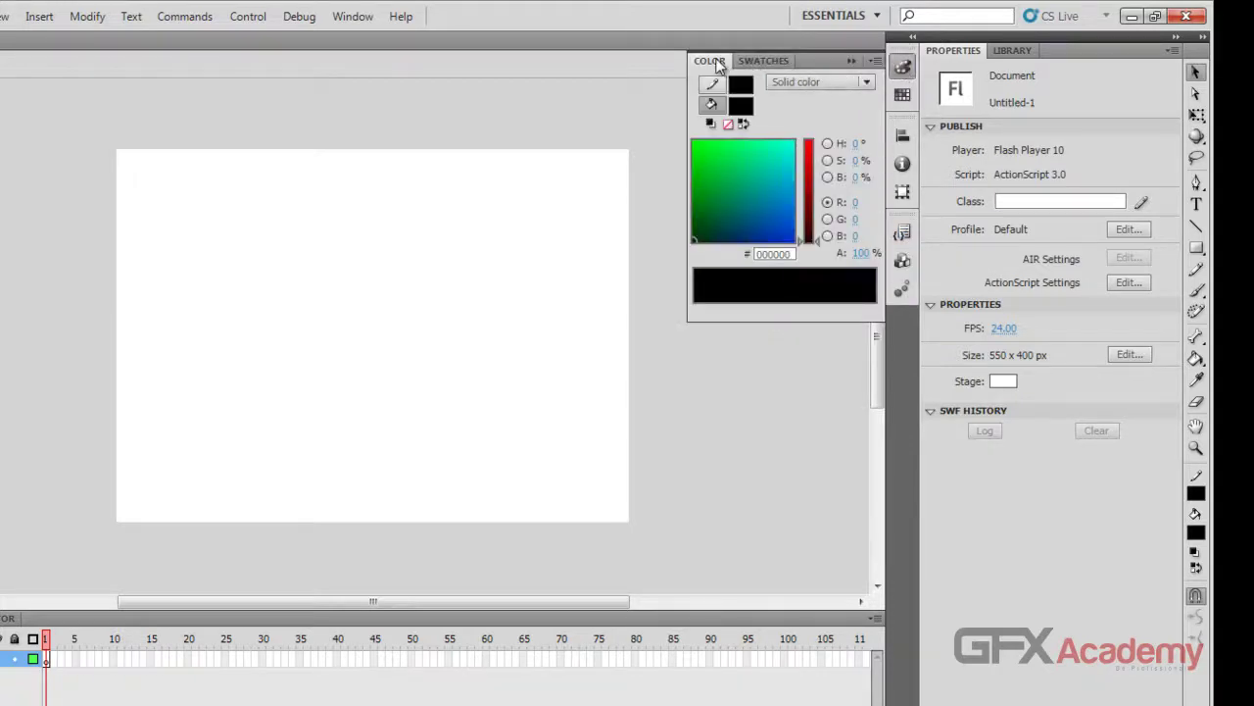
{"action": "left_click_drag", "start_coordinate": [830, 59], "coordinate": [907, 139]}
{"action": "left_click", "coordinate": [906, 147]}
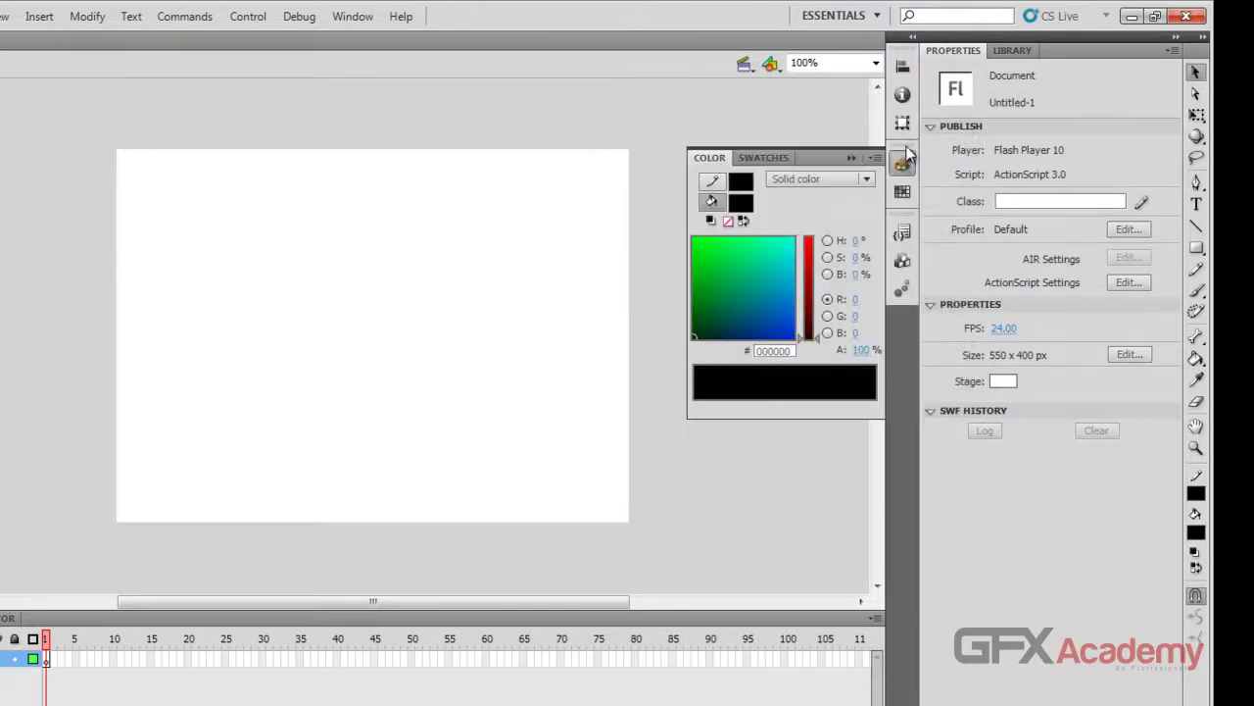
{"action": "left_click_drag", "start_coordinate": [905, 147], "coordinate": [899, 50]}
{"action": "left_click", "coordinate": [912, 69]}
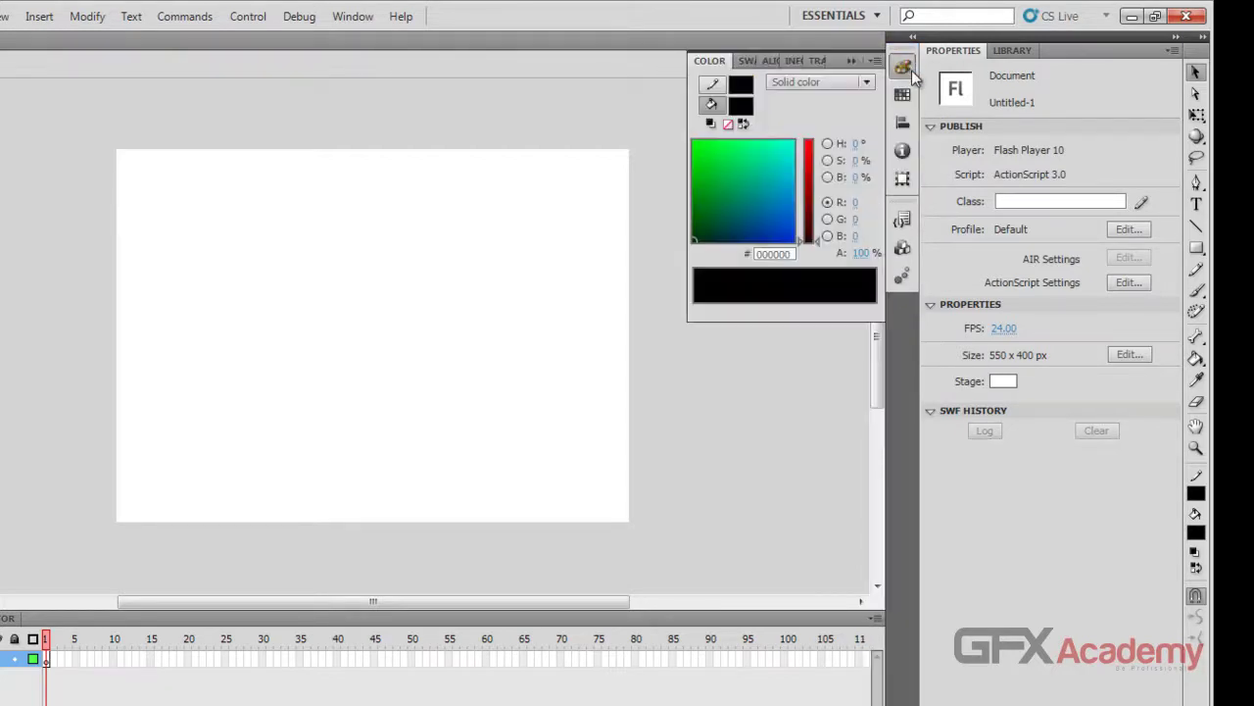
{"action": "left_click", "coordinate": [911, 70]}
{"action": "left_click", "coordinate": [912, 70]}
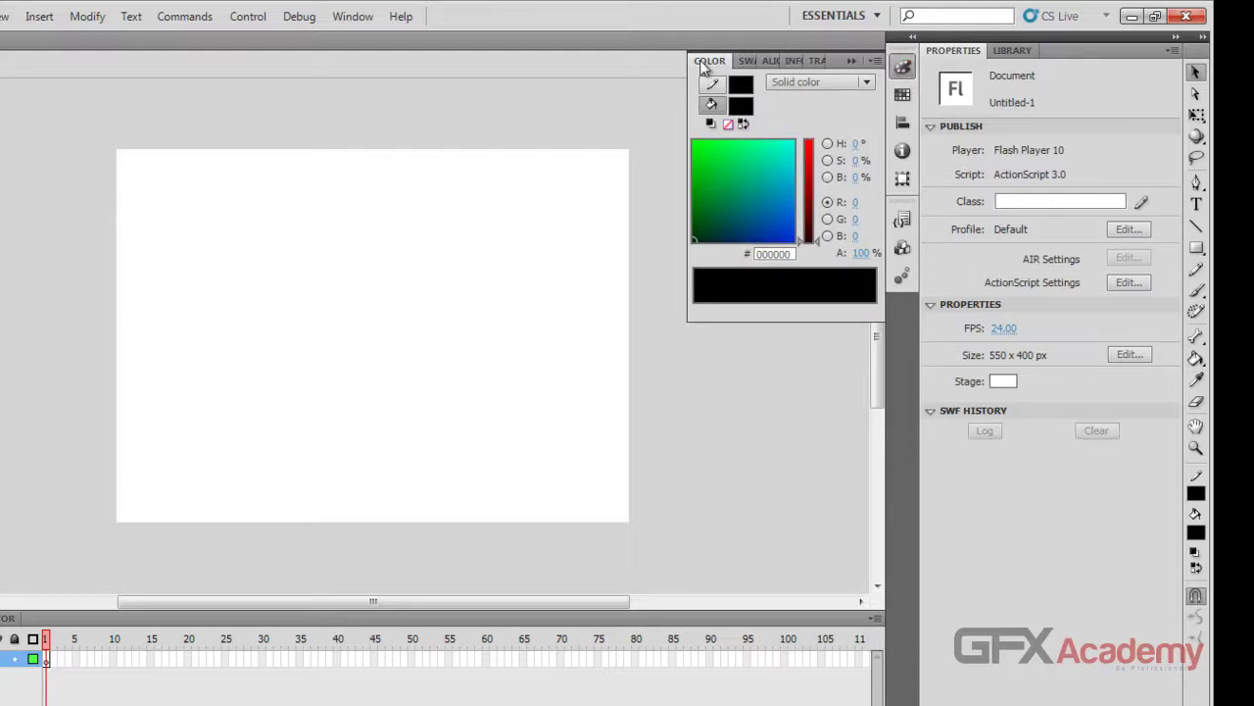
Float the Color panel over the stage and dock it again at the end of its panel group
{"action": "left_click_drag", "start_coordinate": [699, 60], "coordinate": [280, 240]}
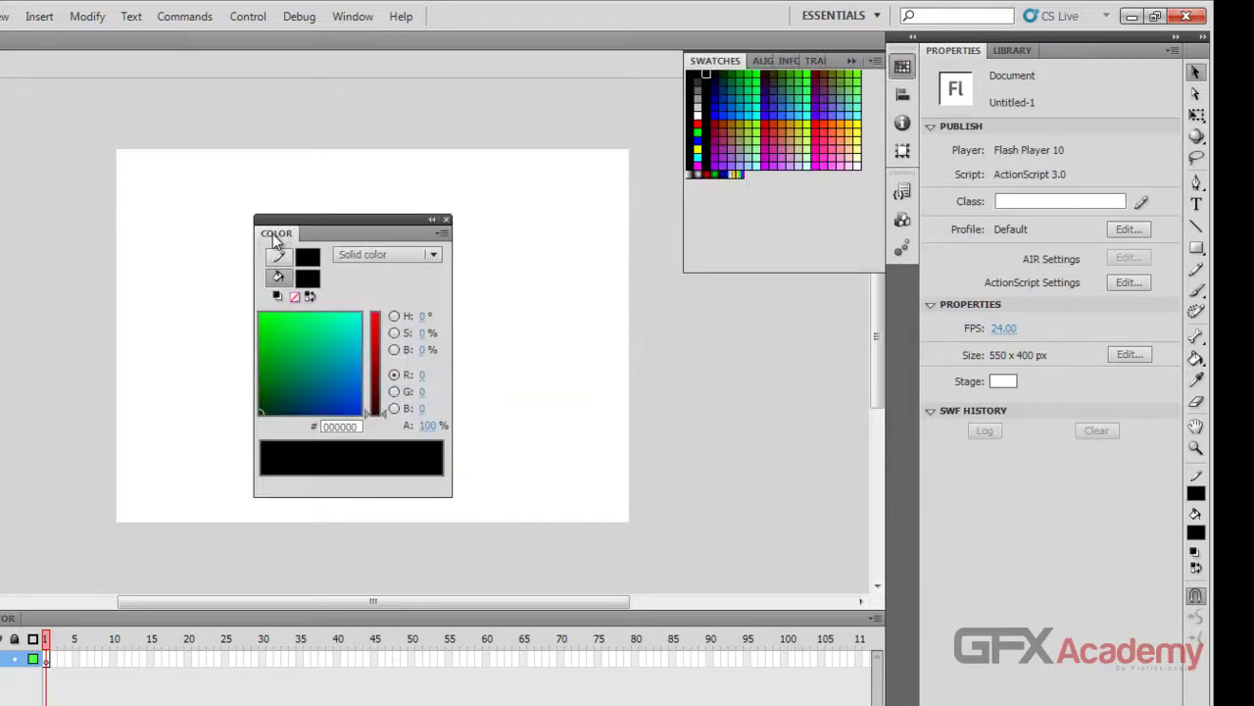
{"action": "left_click_drag", "start_coordinate": [274, 235], "coordinate": [694, 66]}
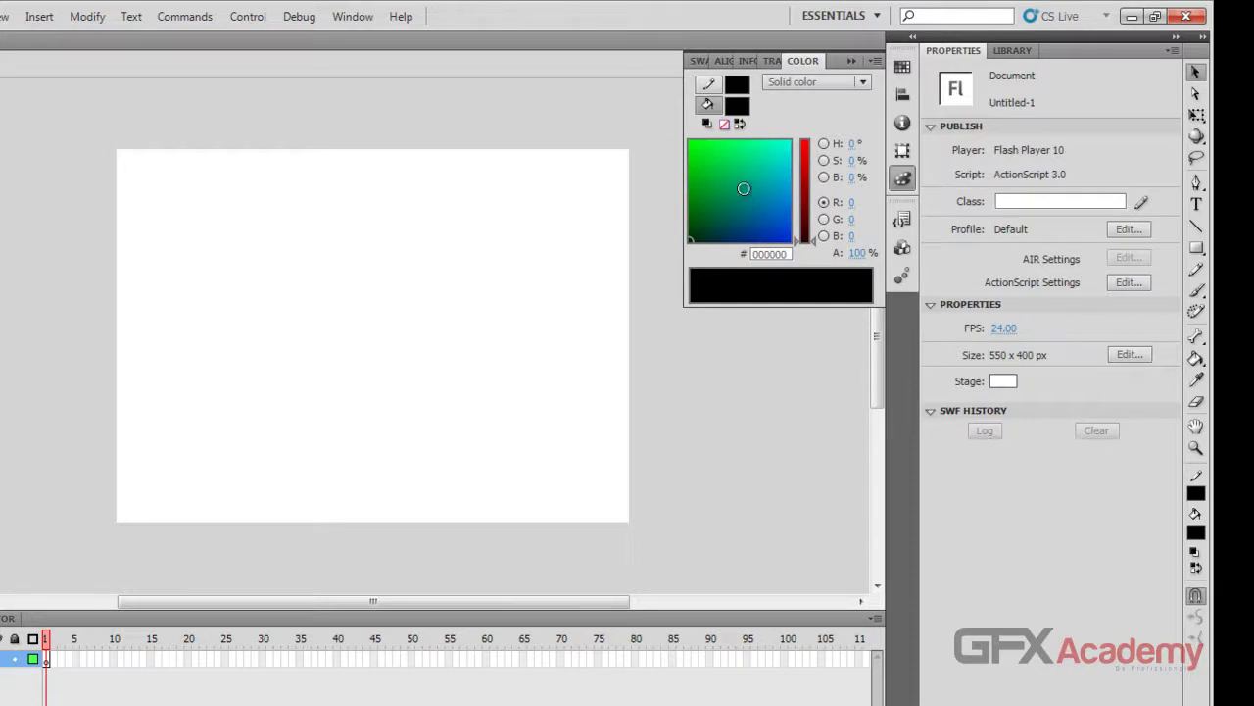
Float the Color, Transform and Align panels over the stage, group Swatches with the Motion Editor, and undock the remaining panels
{"action": "left_click_drag", "start_coordinate": [796, 71], "coordinate": [333, 212]}
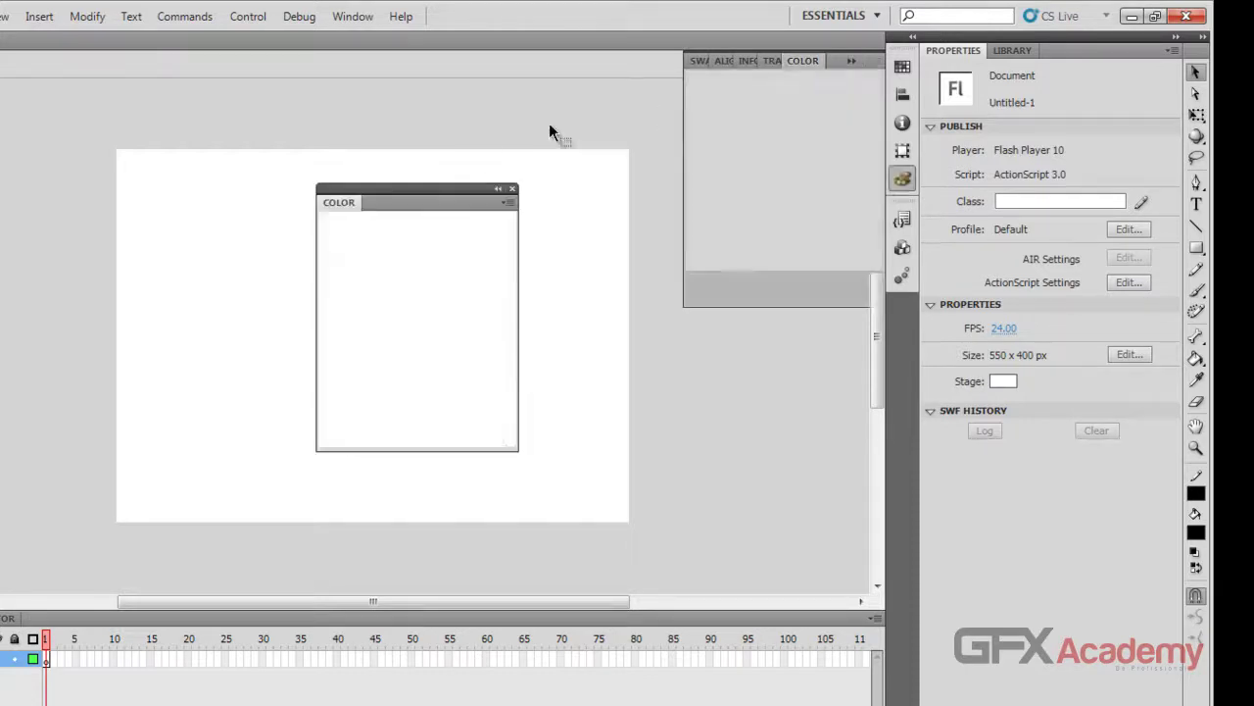
{"action": "left_click_drag", "start_coordinate": [784, 66], "coordinate": [164, 309]}
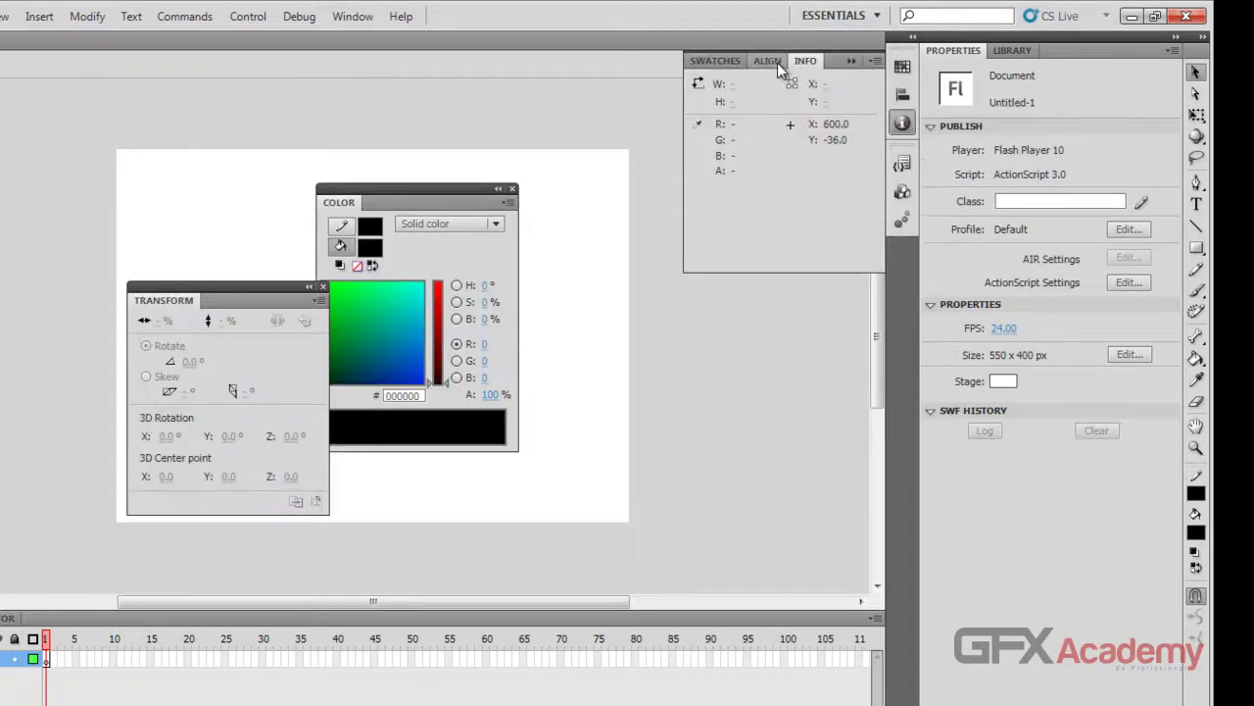
{"action": "left_click_drag", "start_coordinate": [767, 61], "coordinate": [437, 270]}
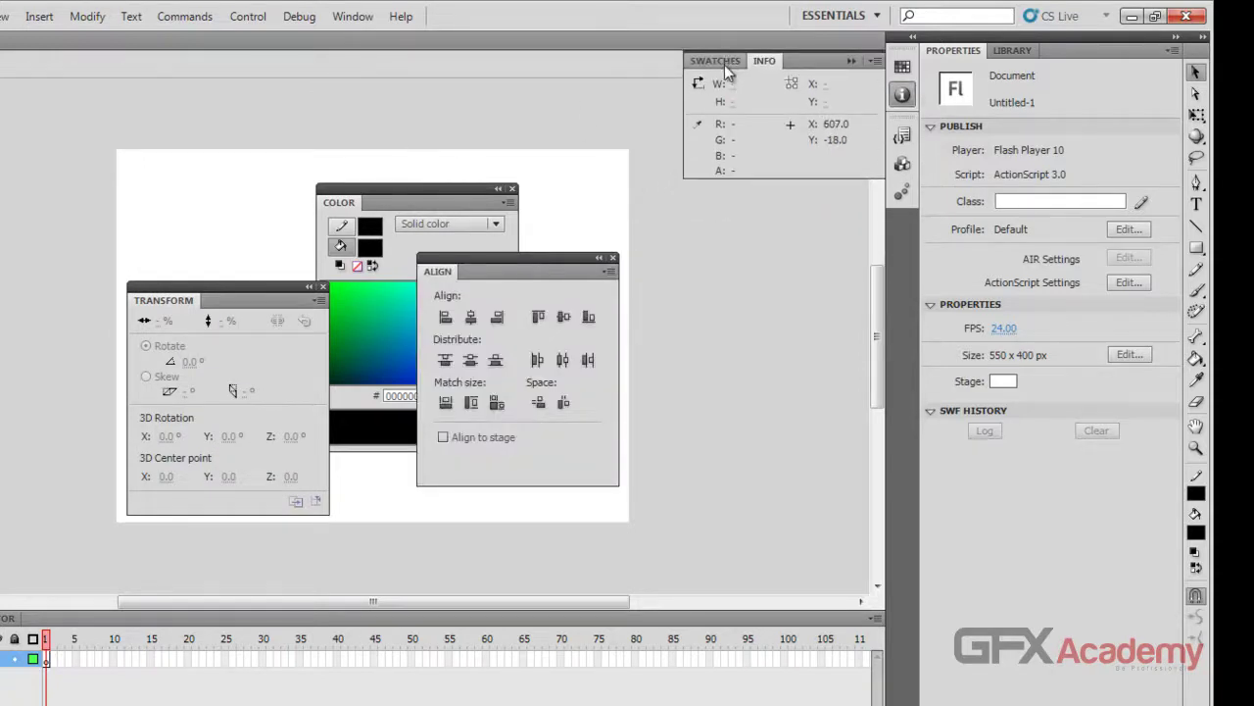
{"action": "left_click_drag", "start_coordinate": [715, 61], "coordinate": [58, 619]}
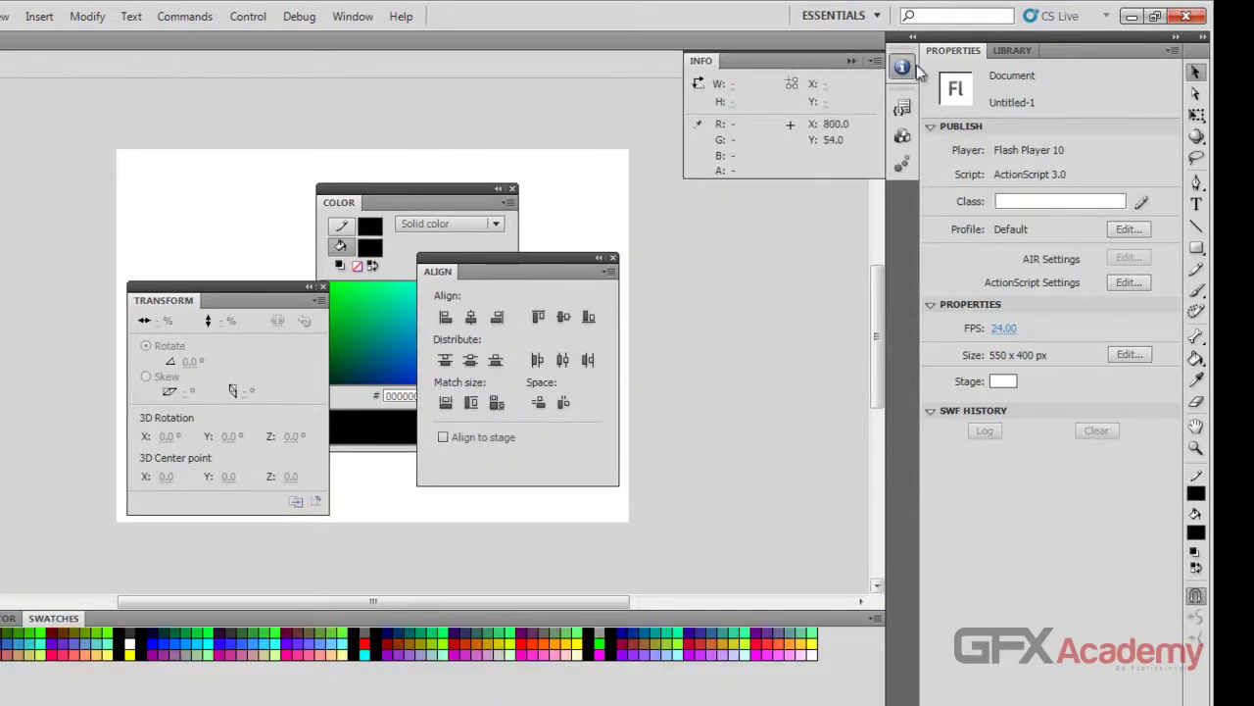
{"action": "left_click_drag", "start_coordinate": [980, 40], "coordinate": [294, 579]}
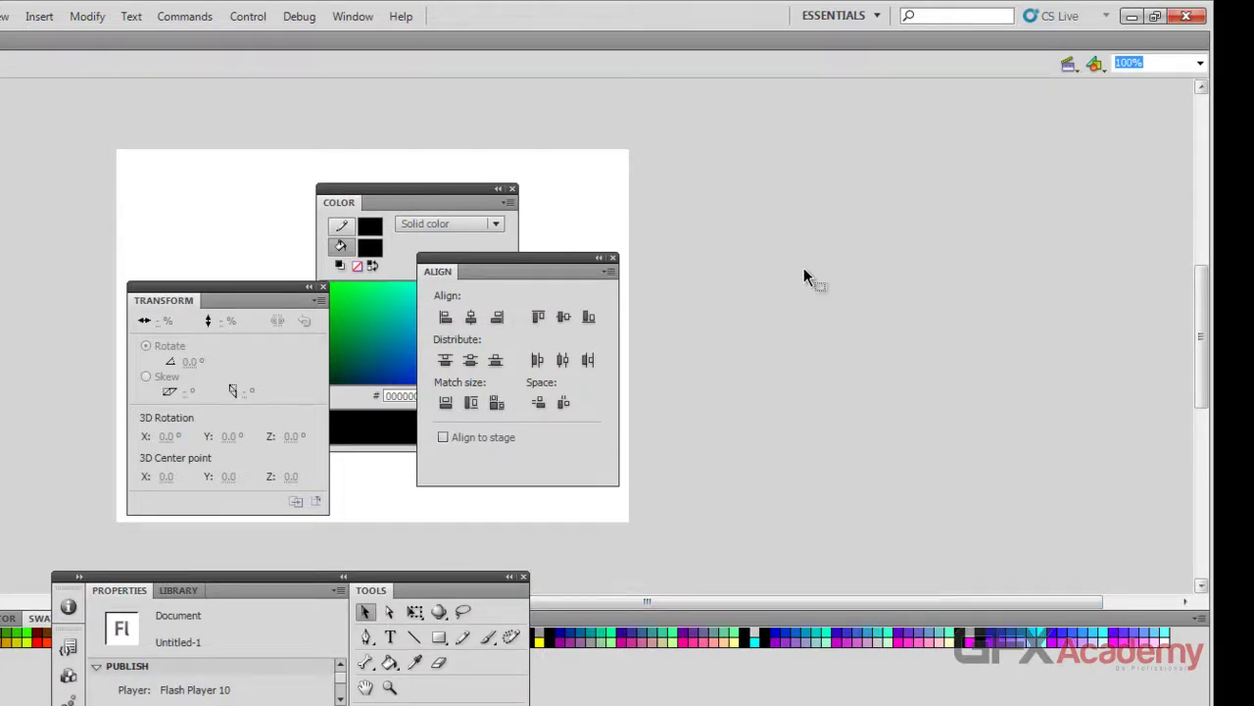
Reset the Essentials workspace to its default panel layout
{"action": "left_click", "coordinate": [878, 16]}
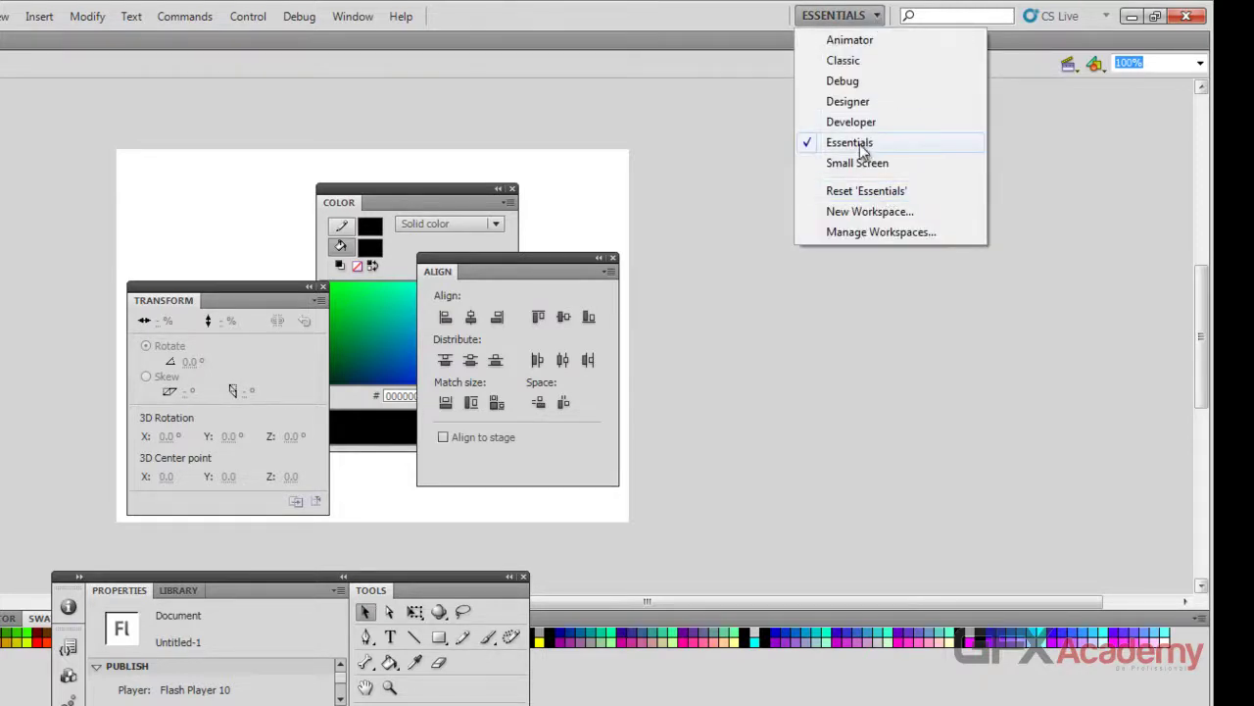
{"action": "left_click", "coordinate": [852, 192]}
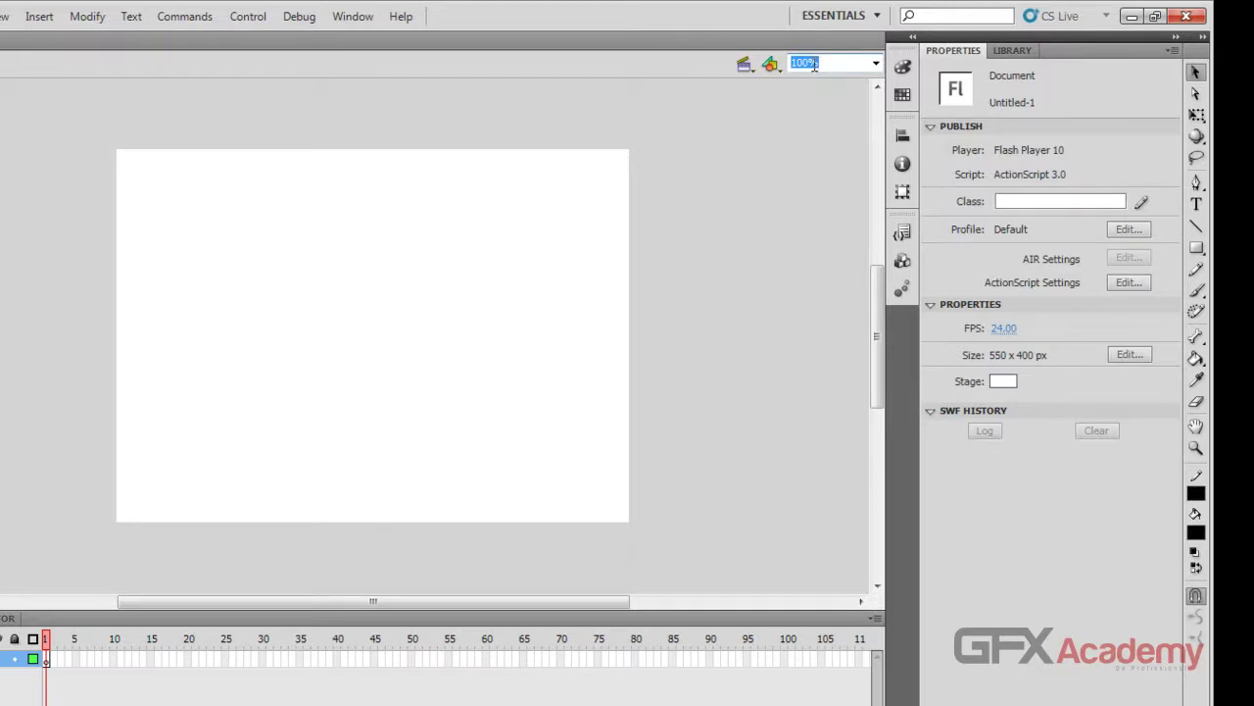
Preview the panel layouts of the Animator, Classic and Debug workspaces
{"action": "left_click", "coordinate": [875, 15]}
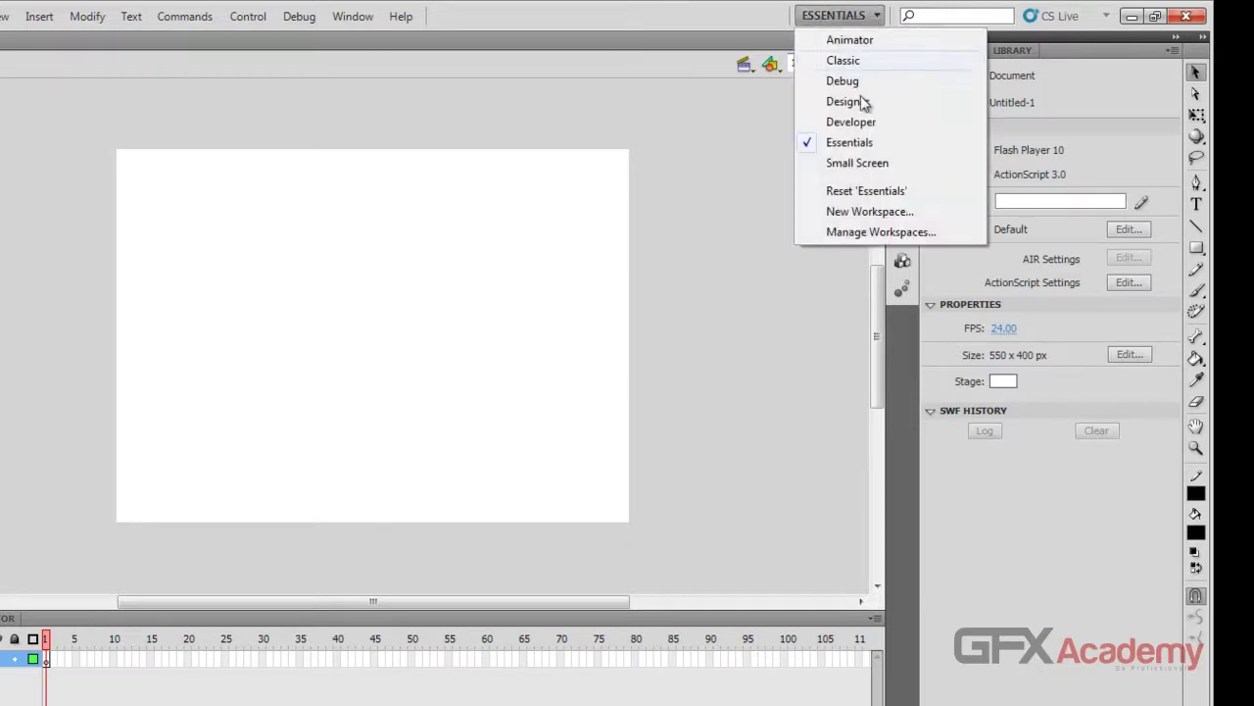
{"action": "left_click", "coordinate": [877, 45]}
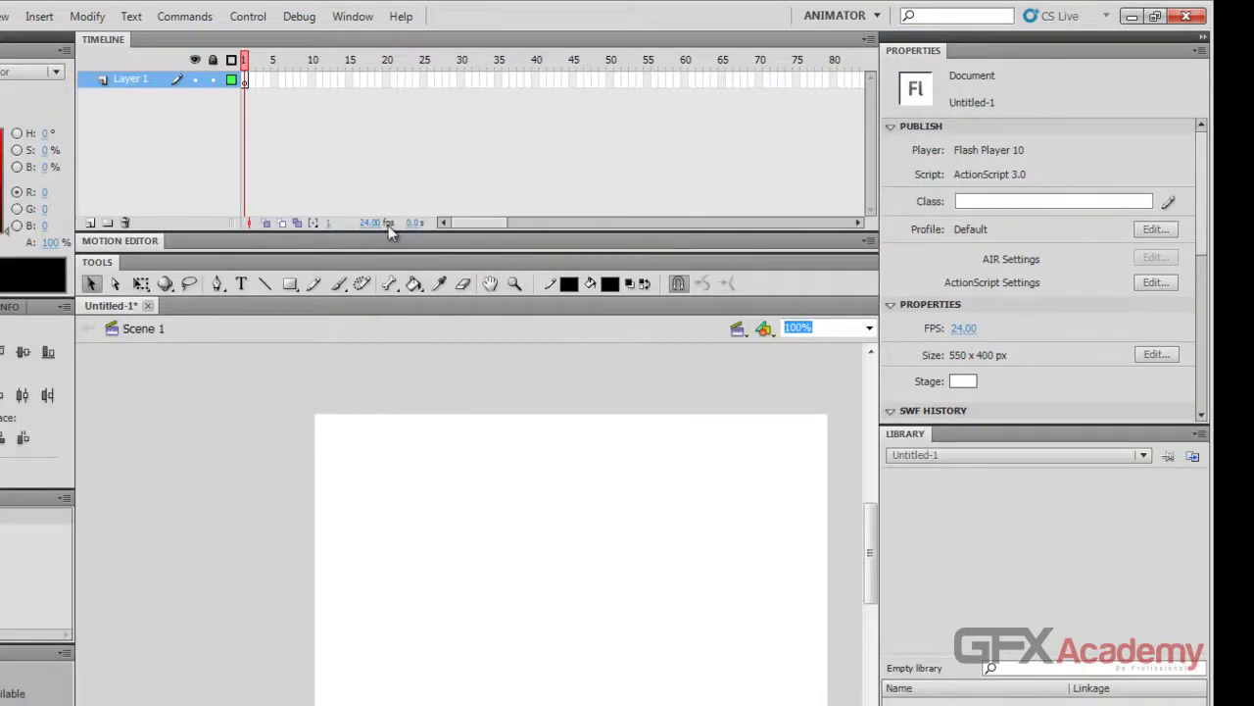
{"action": "left_click", "coordinate": [879, 19]}
{"action": "left_click", "coordinate": [864, 63]}
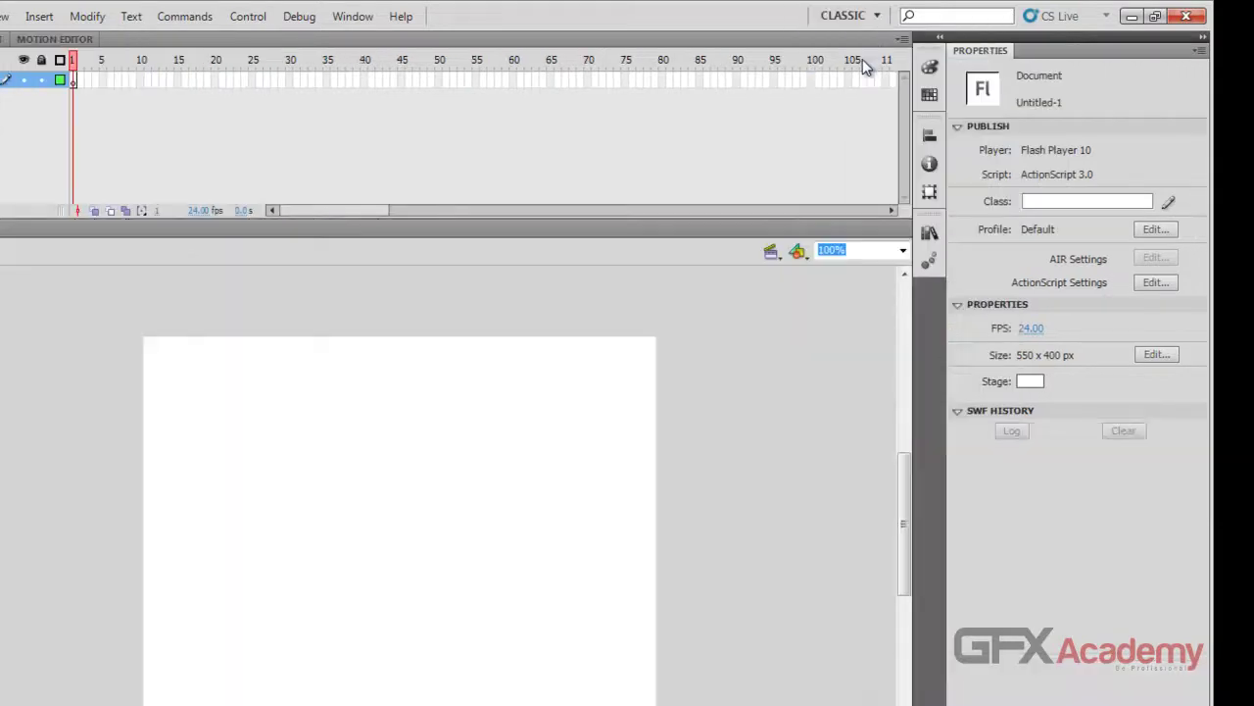
{"action": "left_click", "coordinate": [871, 16]}
{"action": "left_click", "coordinate": [870, 63]}
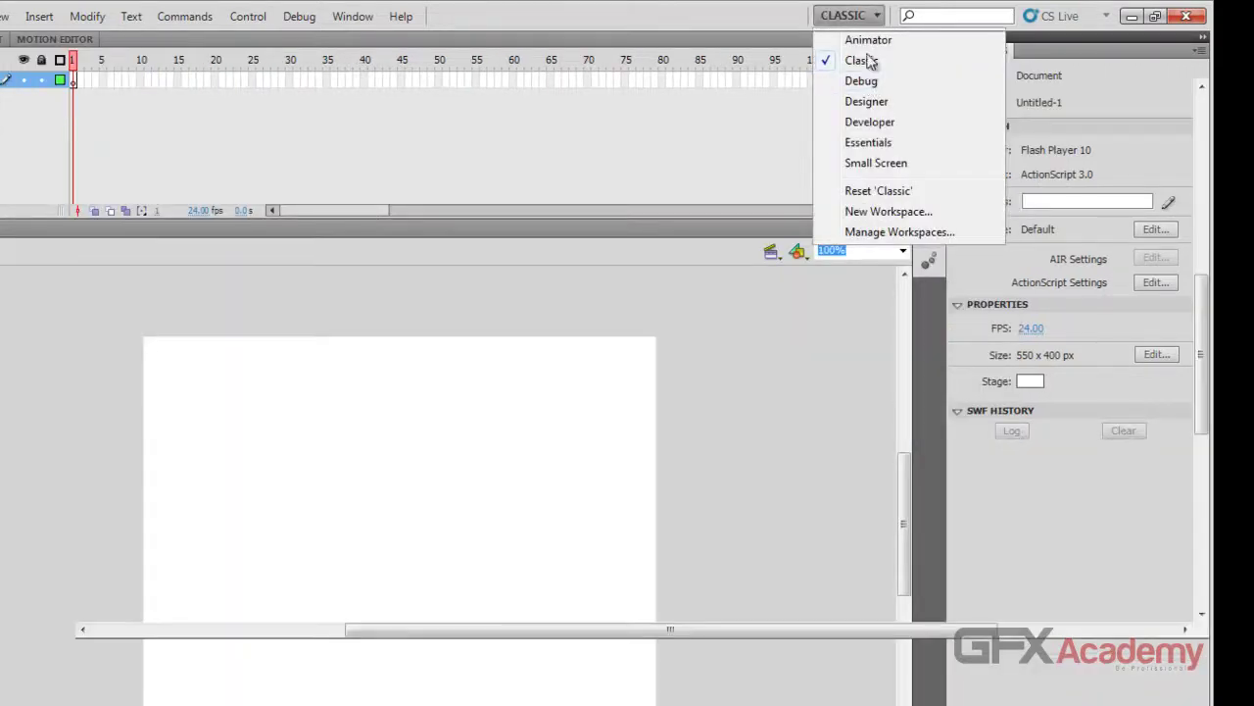
{"action": "left_click", "coordinate": [861, 81]}
Preview the Designer and Developer workspace layouts and return to Essentials
{"action": "left_click", "coordinate": [869, 16]}
{"action": "left_click", "coordinate": [876, 101]}
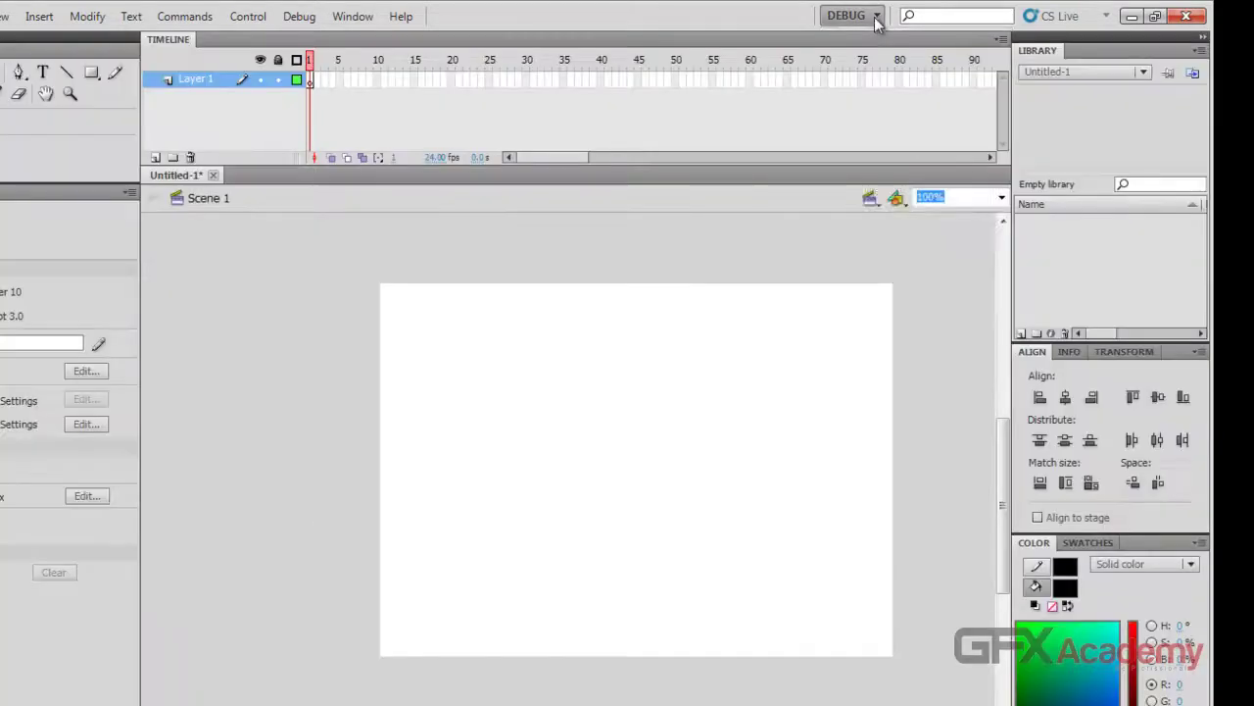
{"action": "left_click", "coordinate": [877, 17]}
{"action": "left_click", "coordinate": [876, 121]}
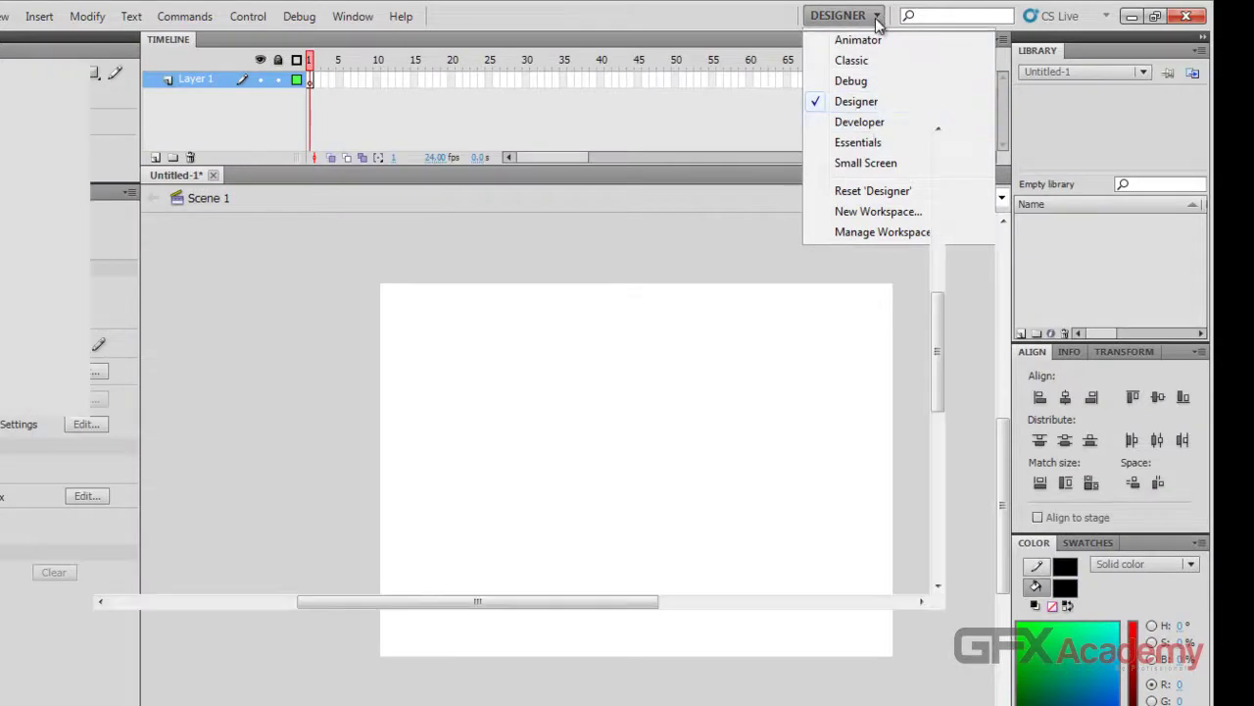
{"action": "left_click", "coordinate": [875, 18]}
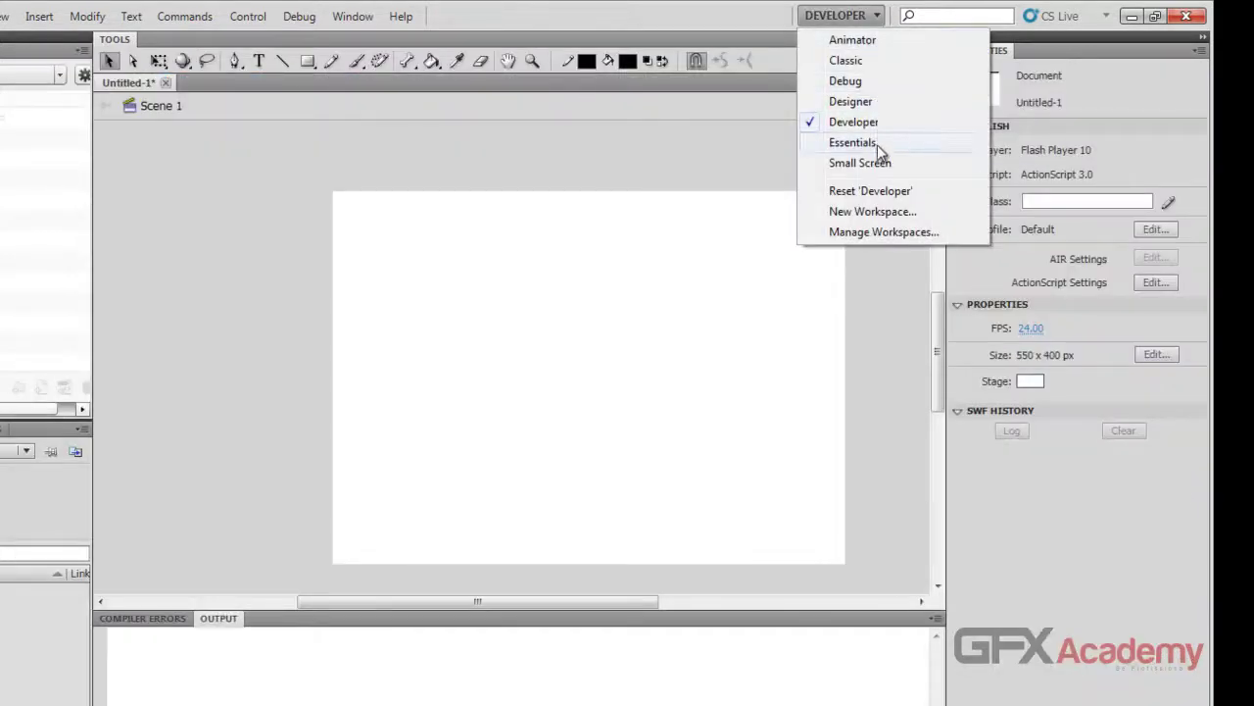
{"action": "left_click", "coordinate": [875, 145]}
Preview the Small Screen workspace layout and switch back to Essentials
{"action": "left_click", "coordinate": [874, 16]}
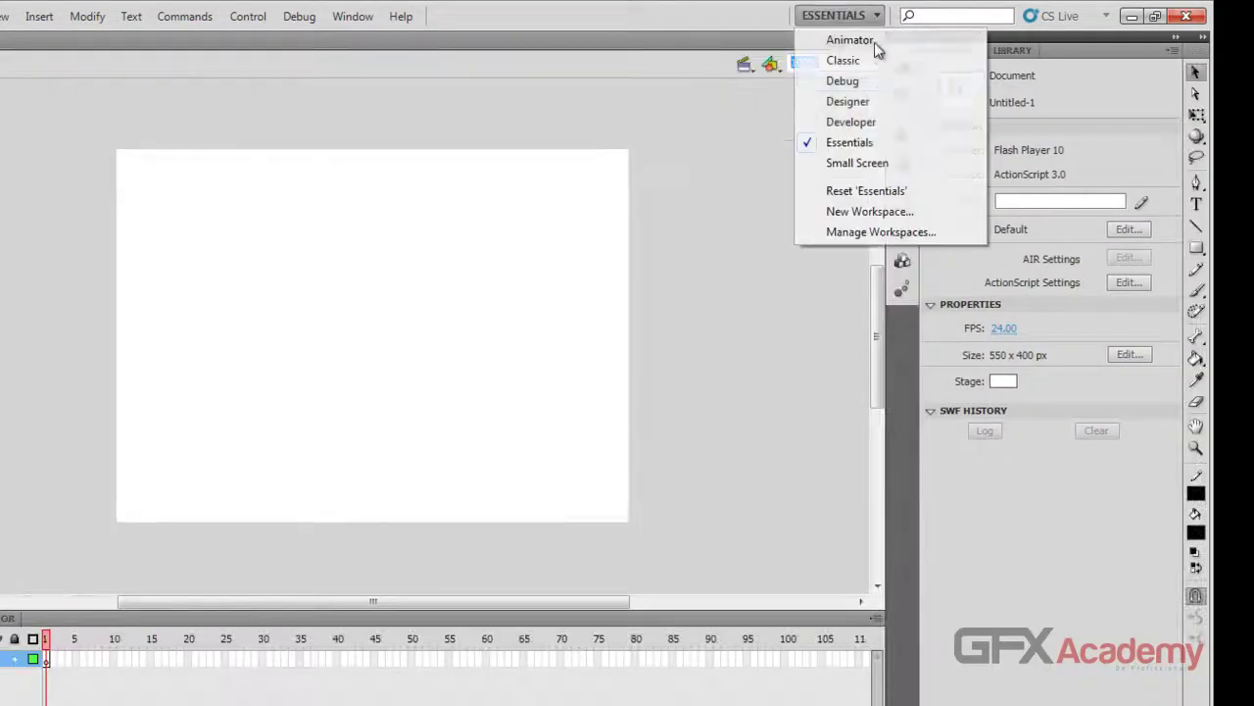
{"action": "left_click", "coordinate": [875, 163]}
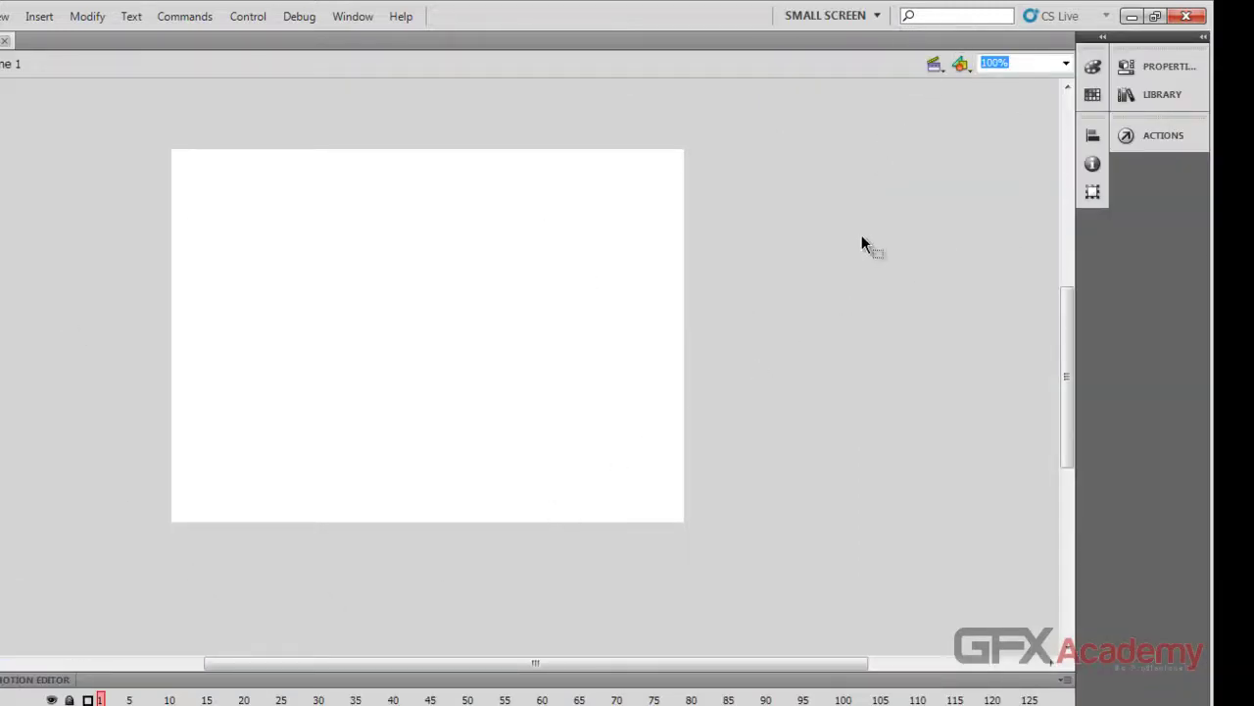
{"action": "left_click", "coordinate": [878, 15]}
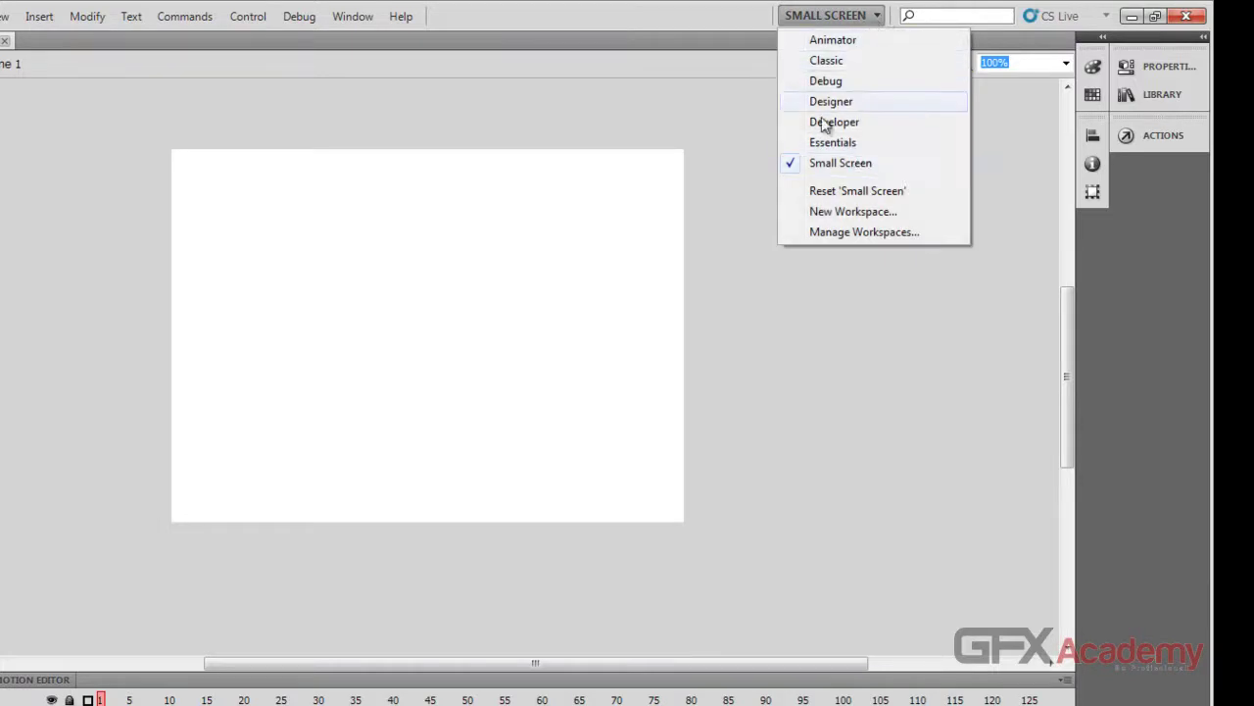
{"action": "left_click", "coordinate": [828, 144]}
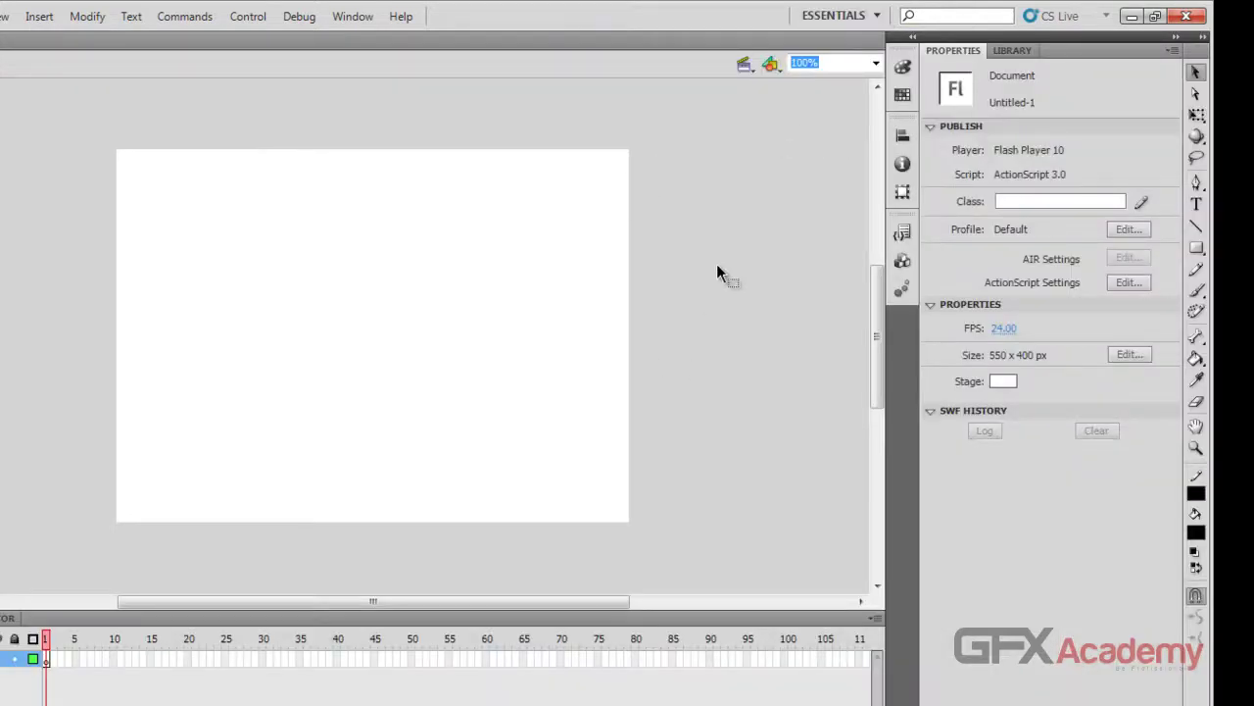